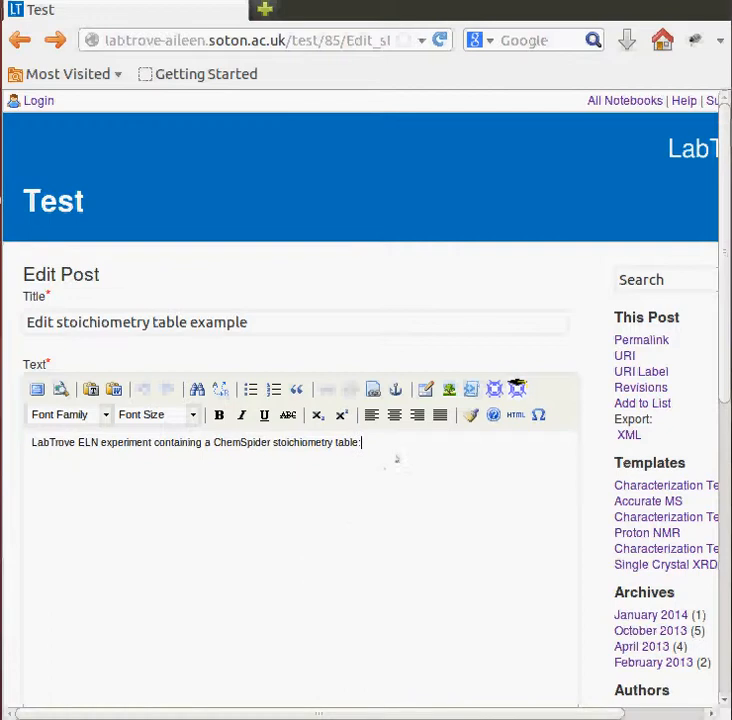
- Insert a ChemSpider stoichiometry table with both planned and actual amounts on a new line below the post's text
key("Return")
left_click(494, 388)
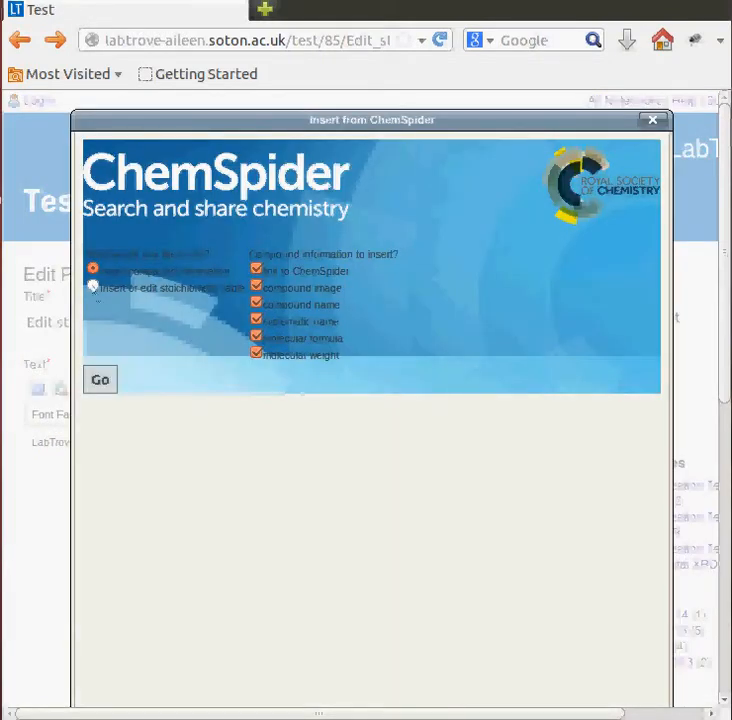
left_click(93, 287)
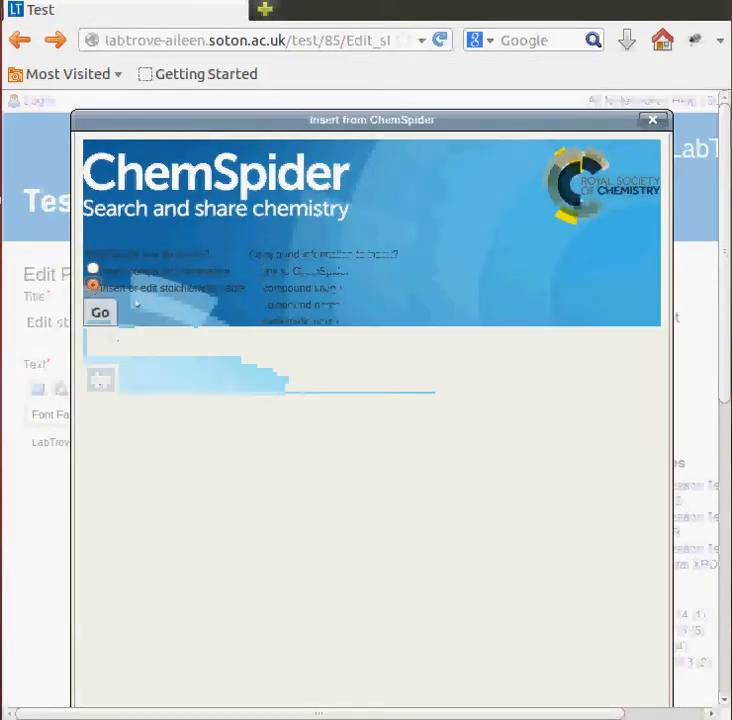
left_click(100, 314)
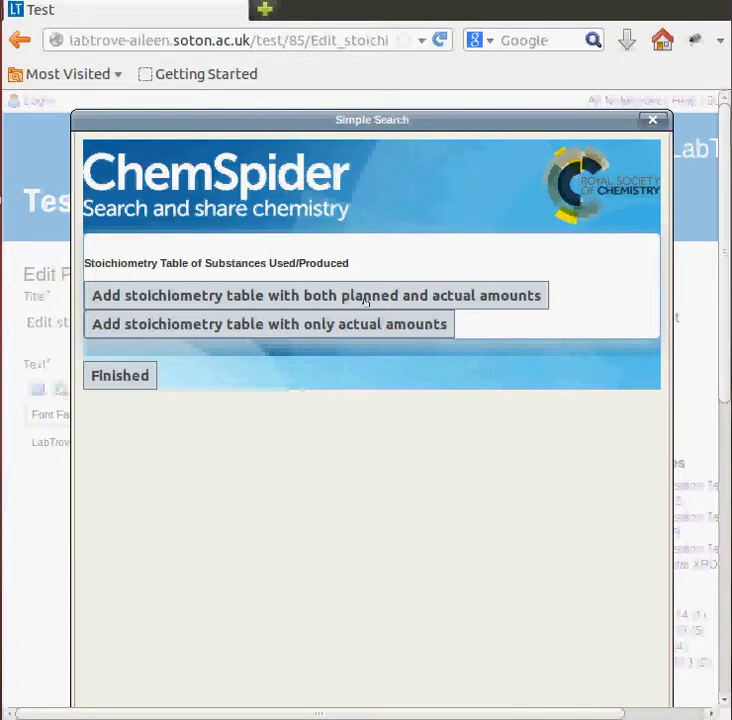
left_click(366, 300)
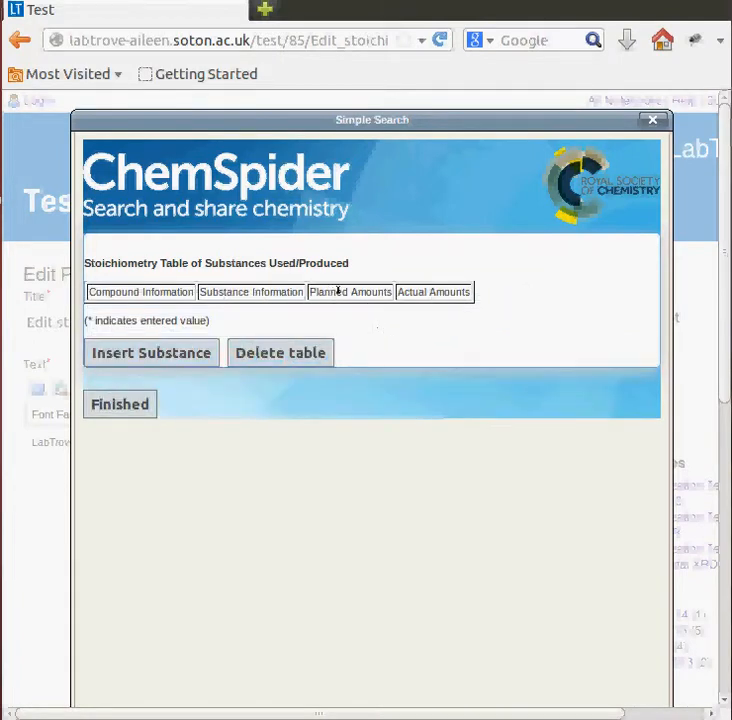
left_click_drag(340, 291, 442, 291)
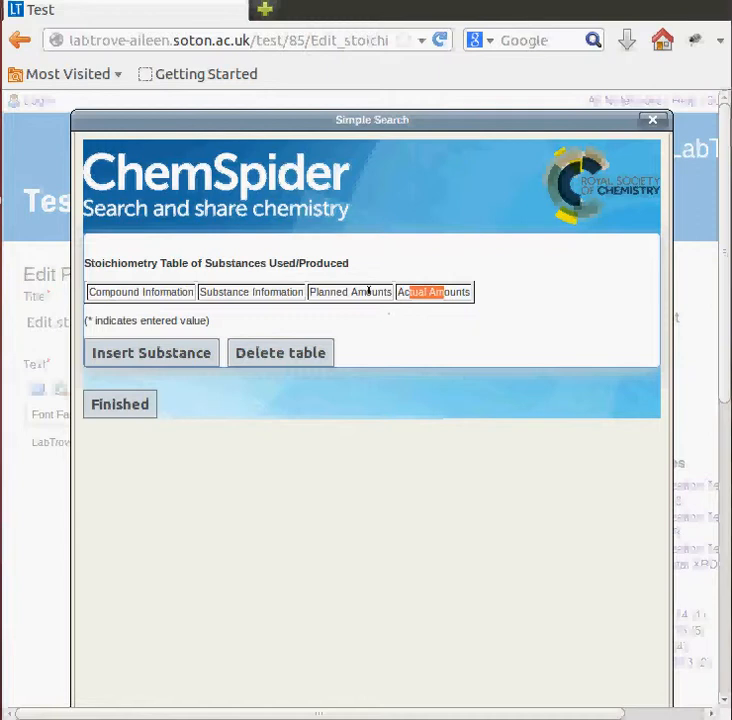
- Start a new substance in the table and fill in its compound information from a ChemSpider search for phenol
left_click(176, 353)
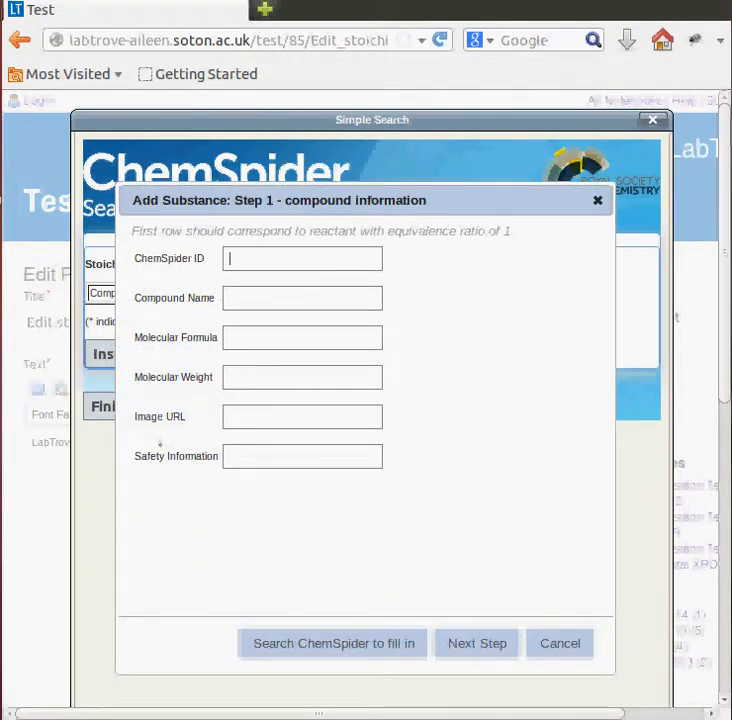
left_click(367, 633)
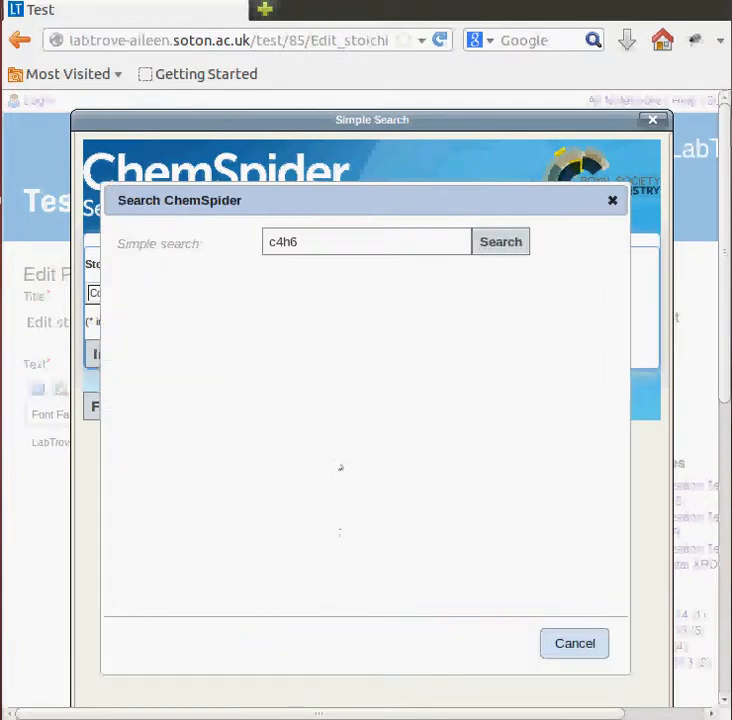
left_click_drag(297, 236, 209, 230)
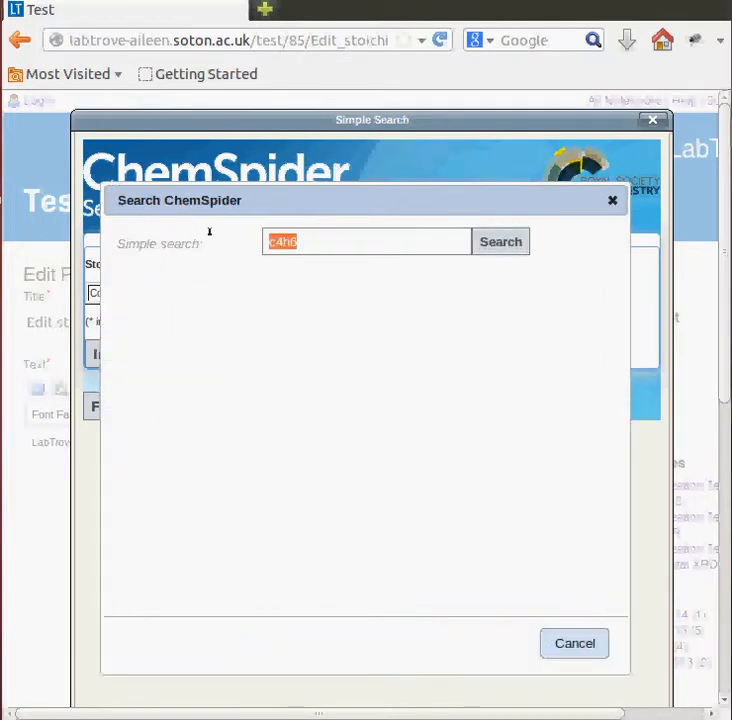
key("BackSpace")
type("phenol")
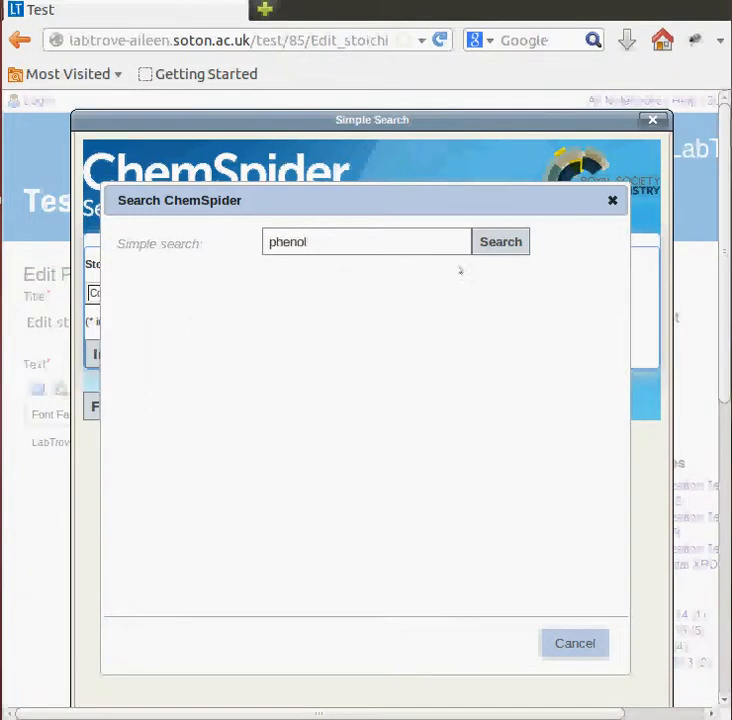
left_click(502, 246)
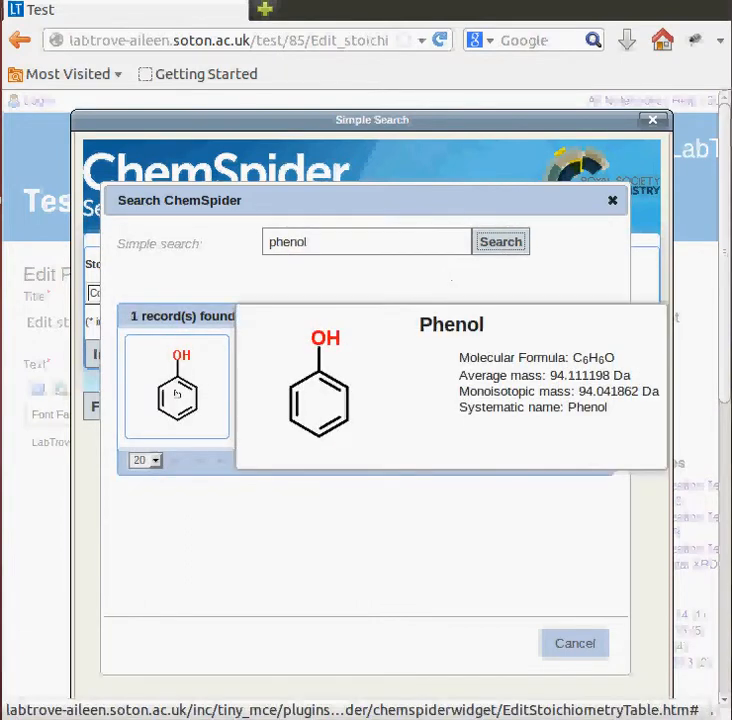
left_click(176, 394)
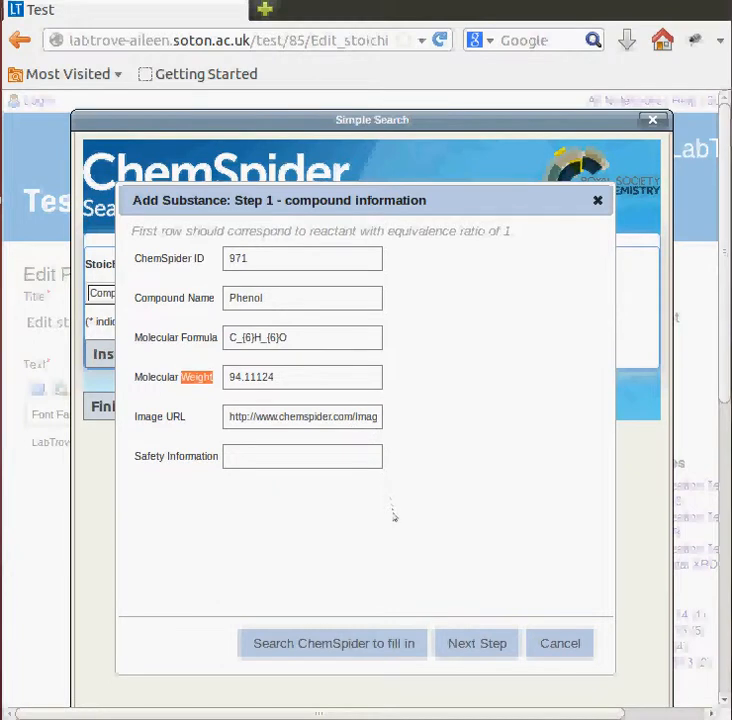
double_click(452, 645)
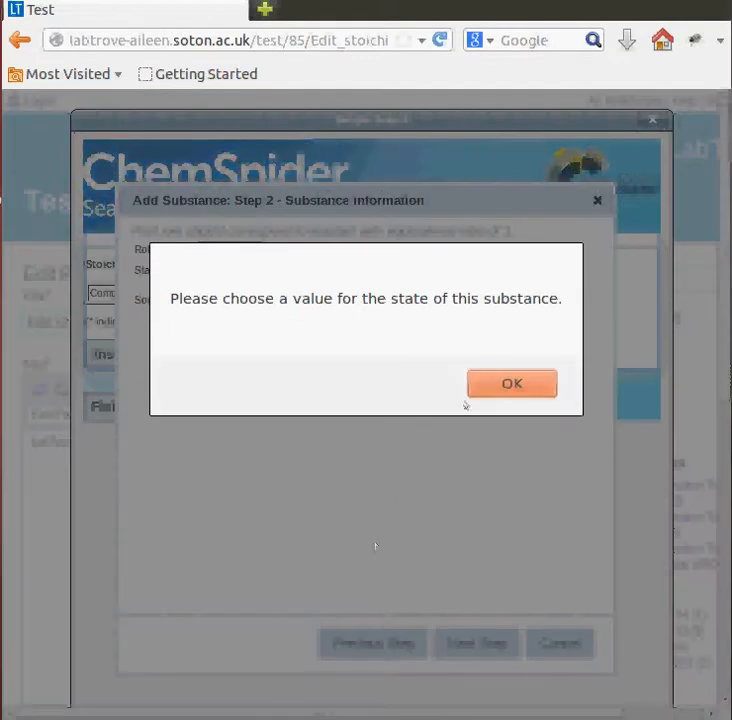
left_click(493, 389)
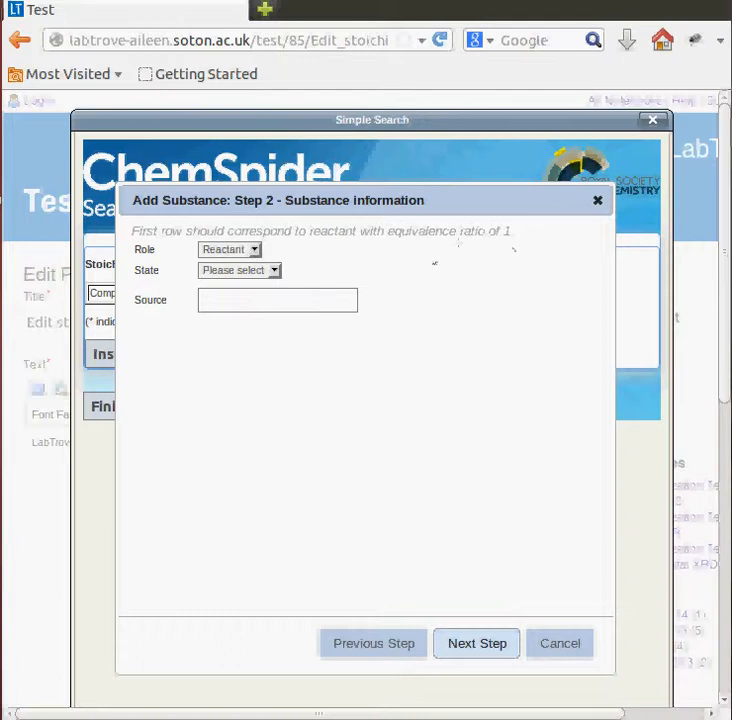
- Set phenol's state to Solid, keep the other substance information, and continue to the planned amounts
left_click(260, 271)
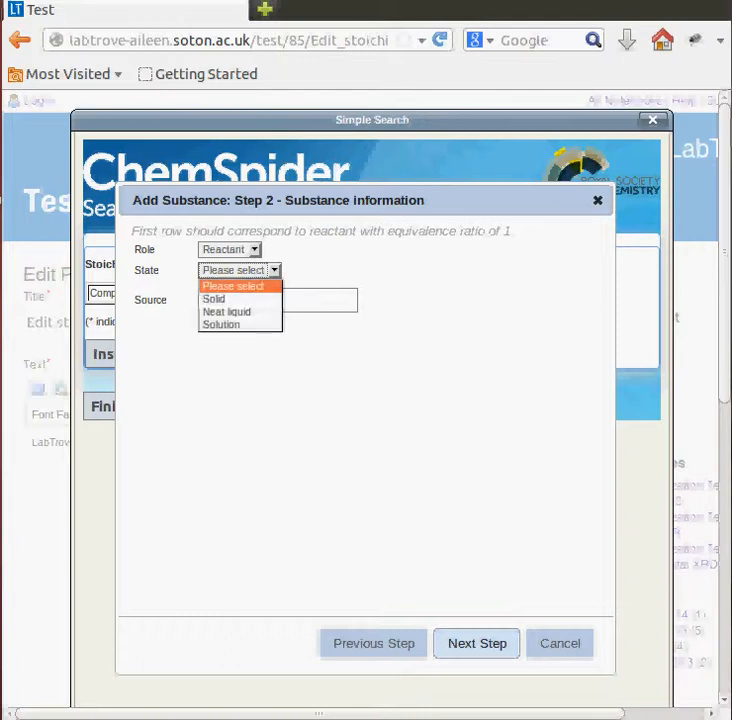
left_click(247, 323)
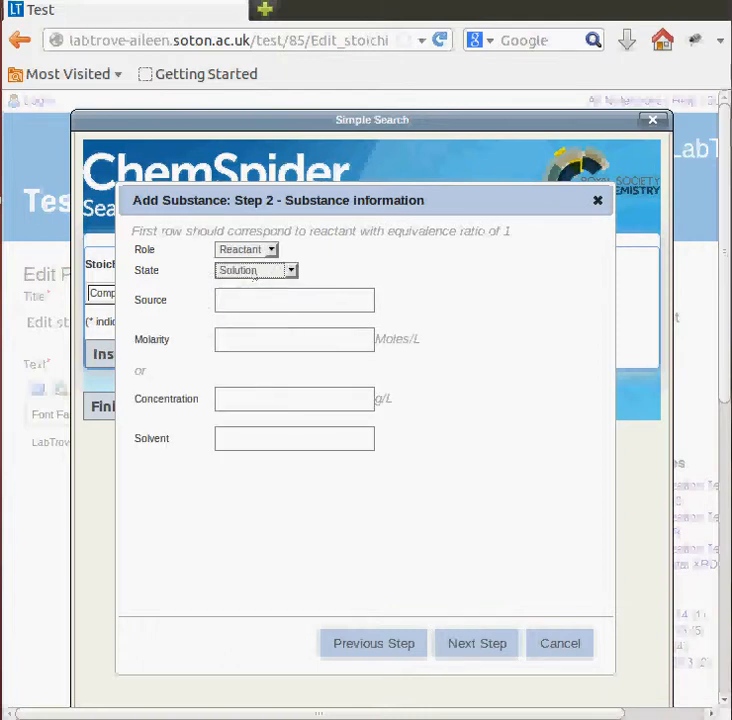
left_click(254, 275)
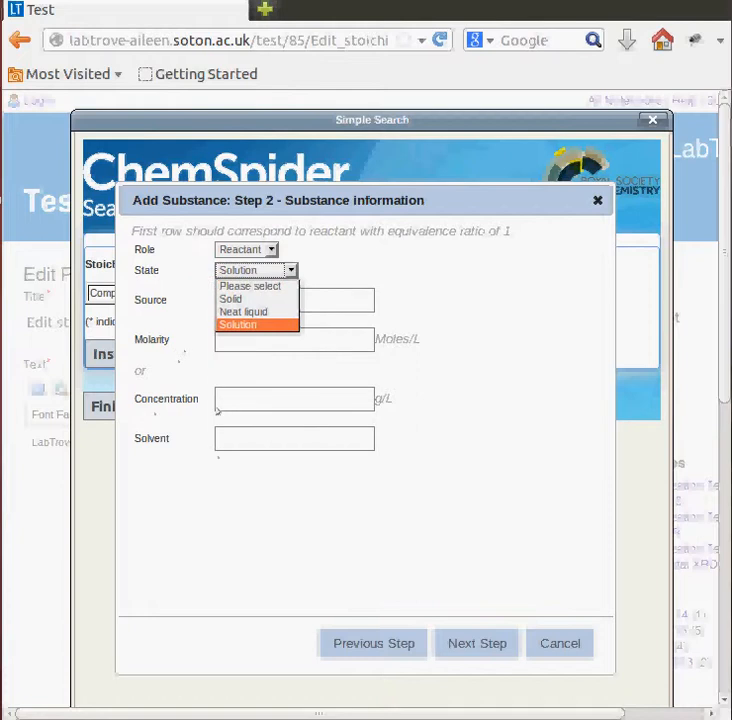
left_click(249, 298)
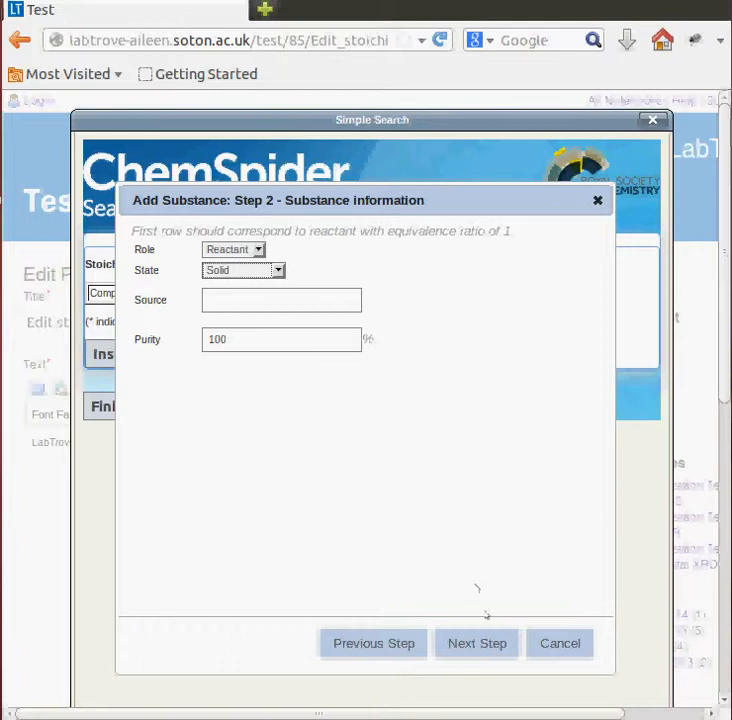
left_click(472, 652)
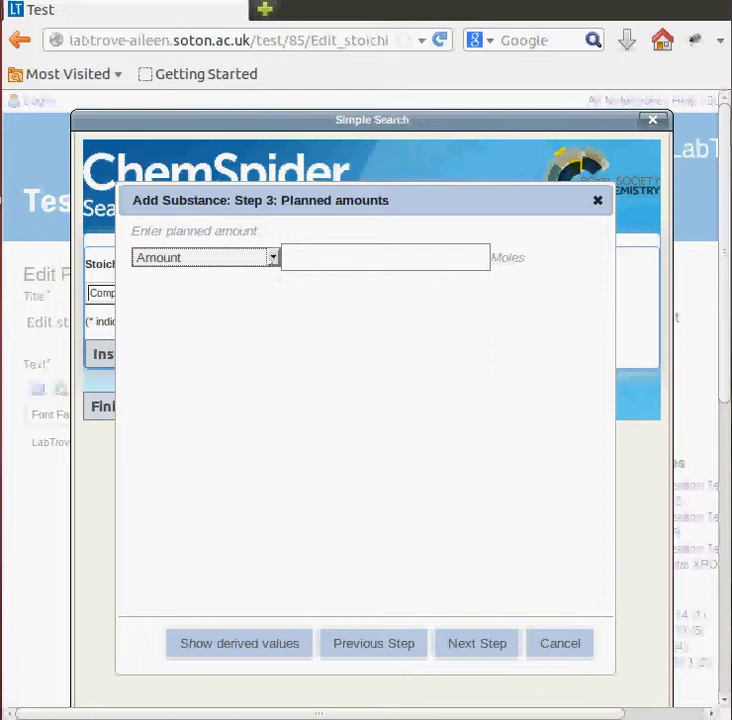
- Enter phenol's planned amount as a mass of 5 g, show the derived values, and continue to the actual amounts
left_click(272, 258)
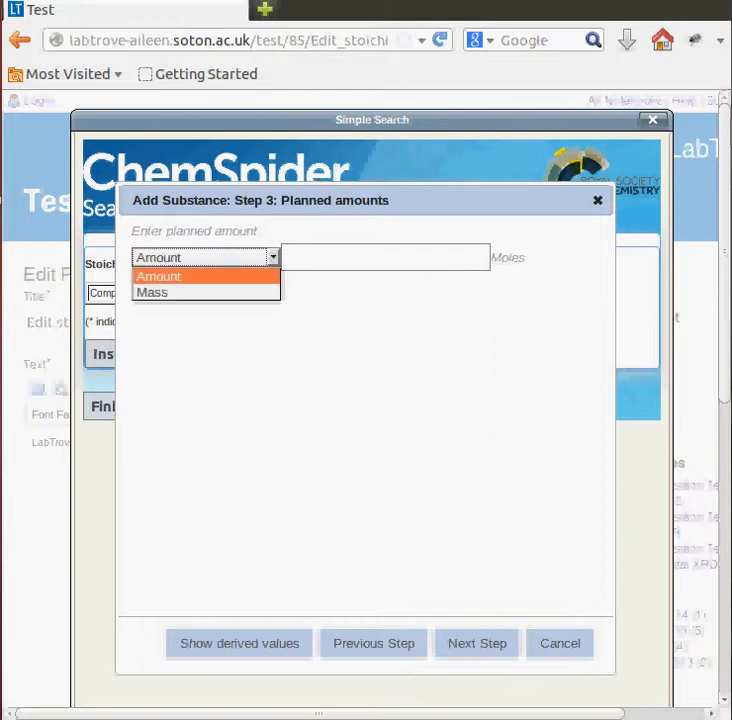
left_click(247, 293)
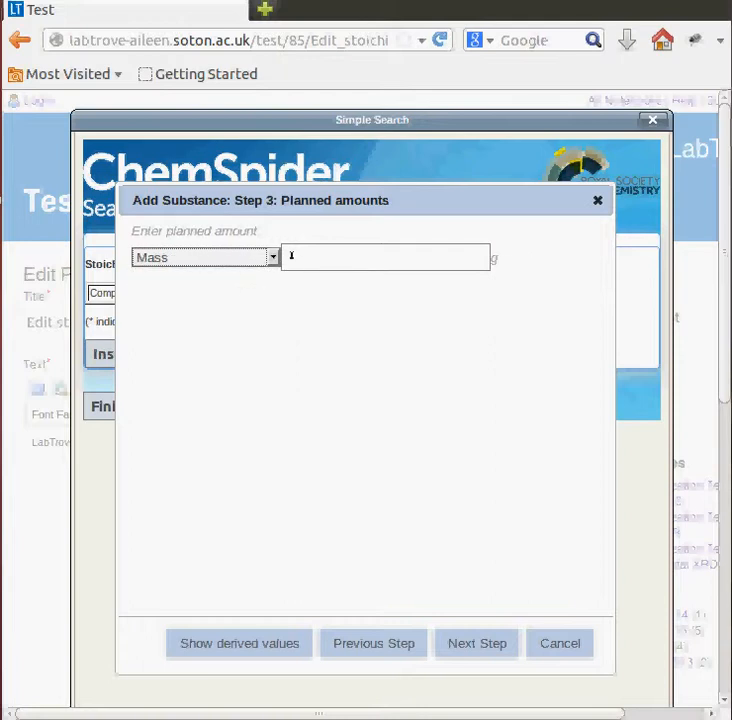
left_click(295, 252)
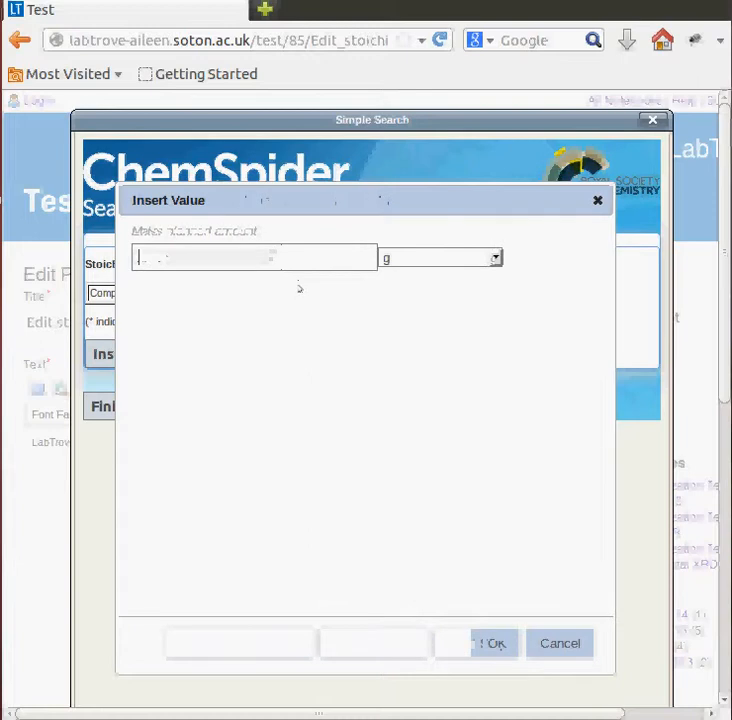
type("5")
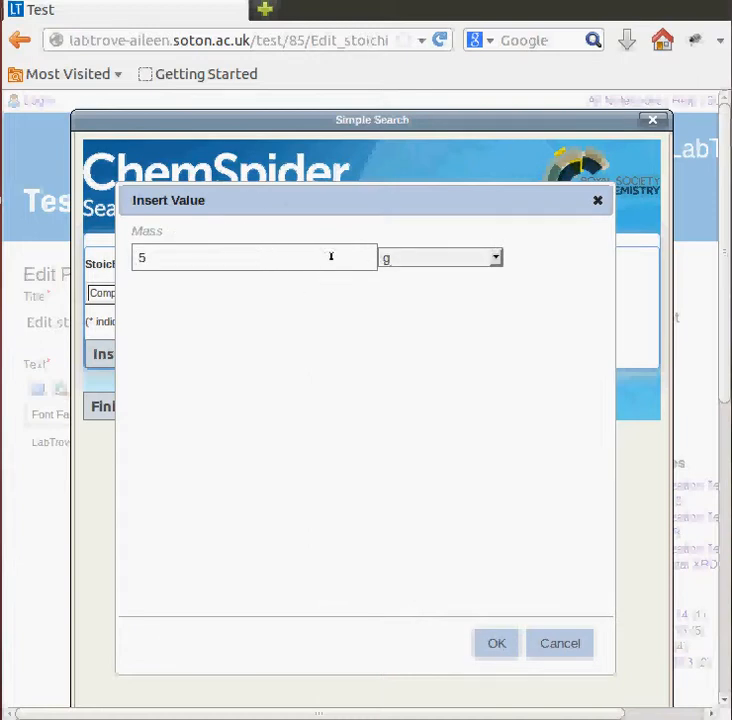
left_click(394, 260)
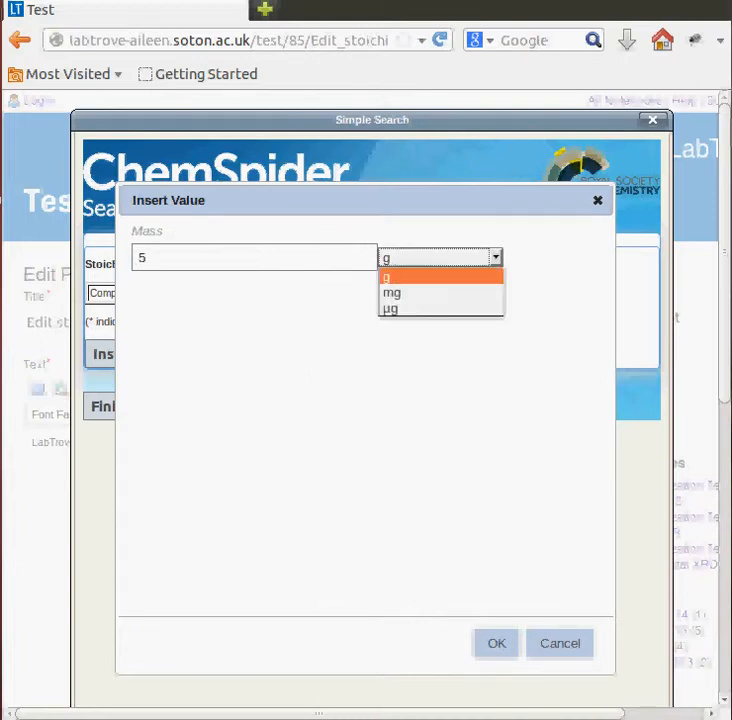
left_click(398, 280)
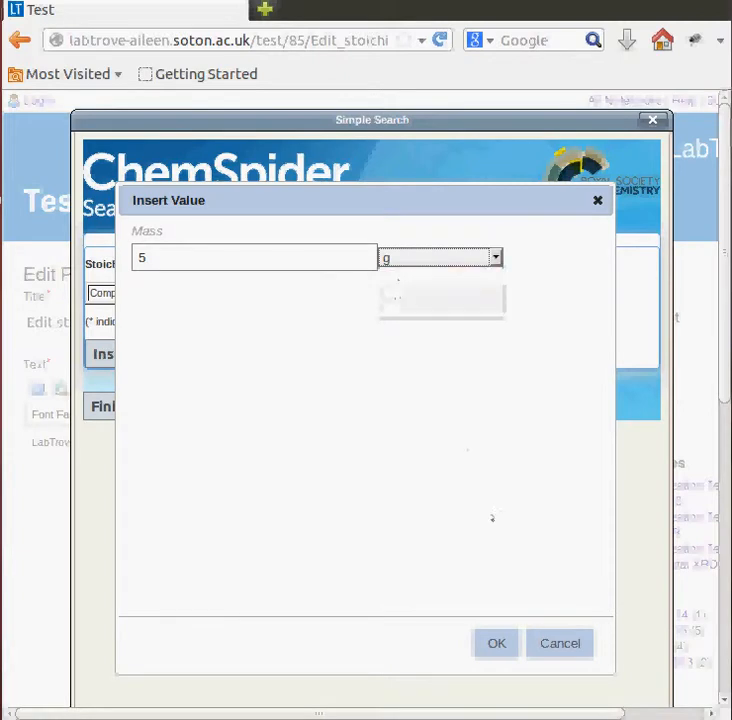
left_click(494, 643)
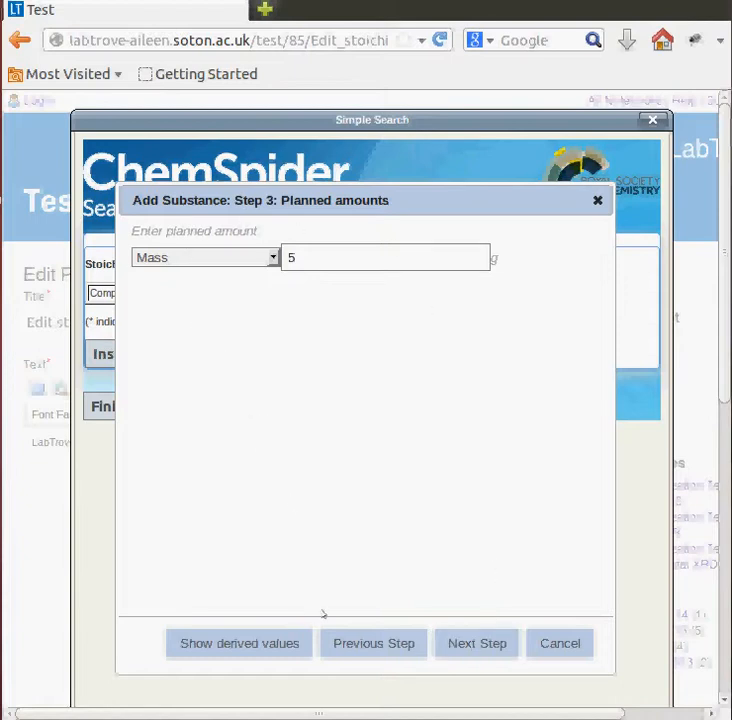
left_click(272, 648)
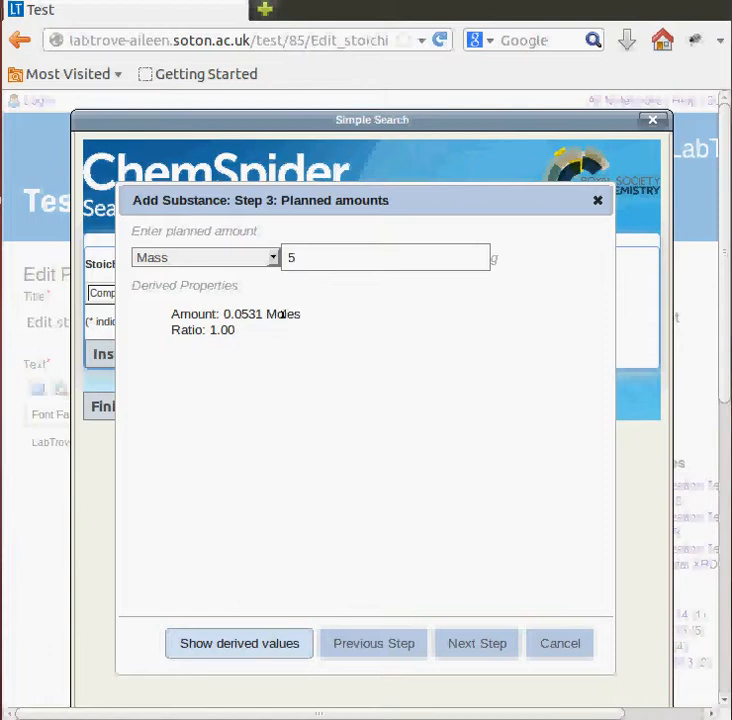
left_click(470, 643)
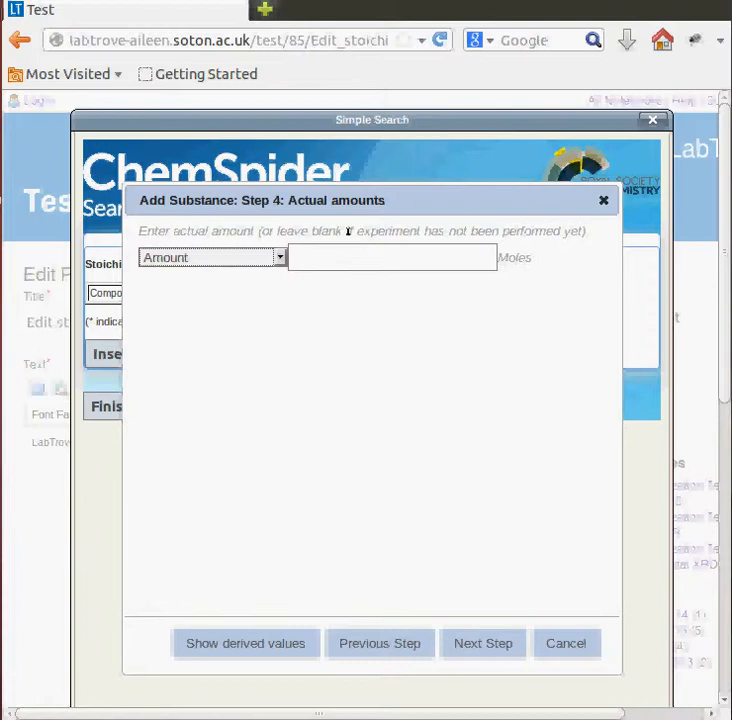
- Leave phenol's actual amount and comments blank and finish adding it to the stoichiometry table
left_click(481, 642)
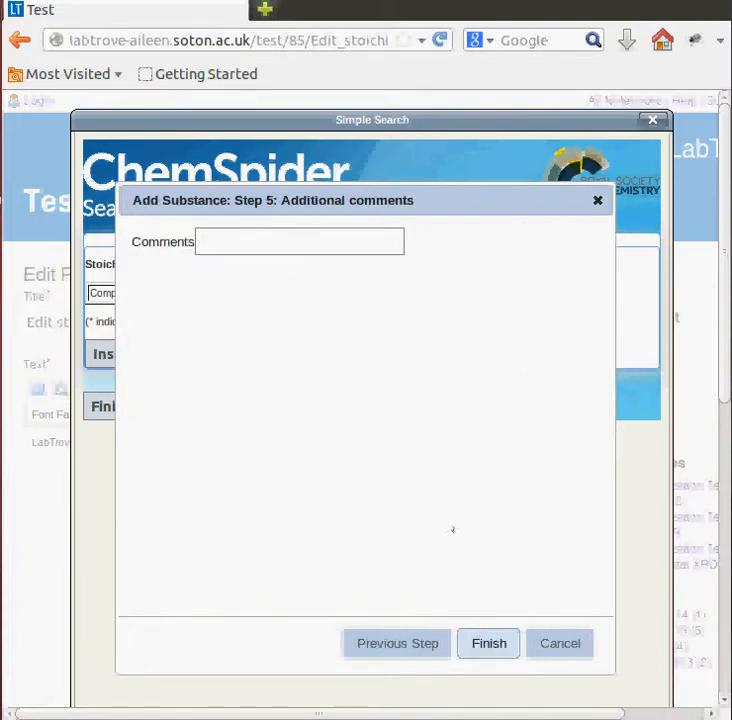
left_click(296, 241)
left_click(501, 644)
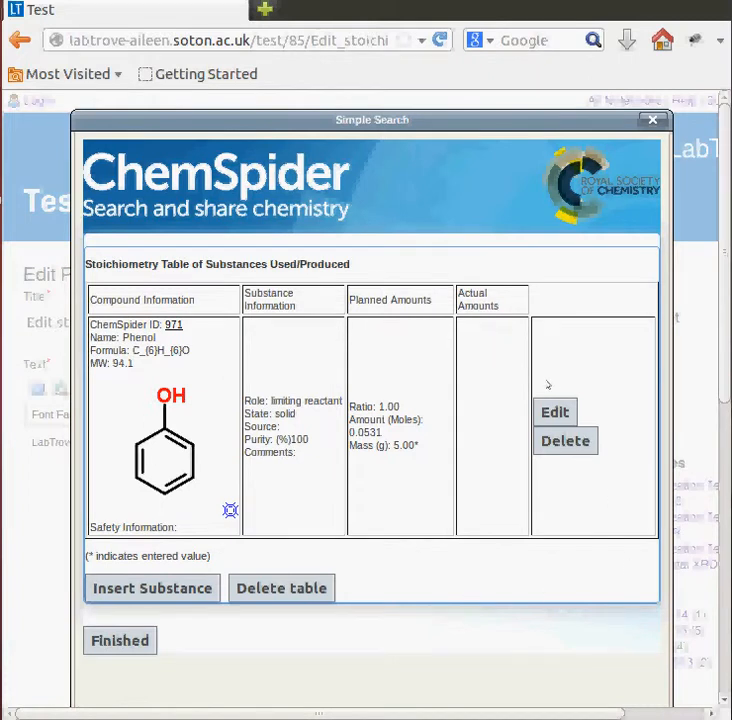
- Start a second substance and fill in its compound information from a ChemSpider search for benzene
left_click(152, 588)
left_click(338, 642)
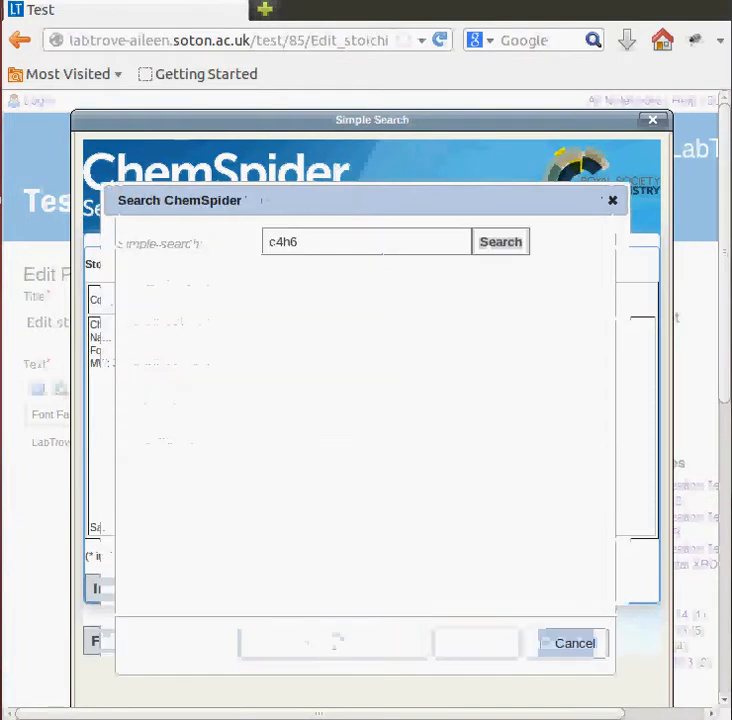
left_click_drag(309, 245, 221, 238)
type("benzene")
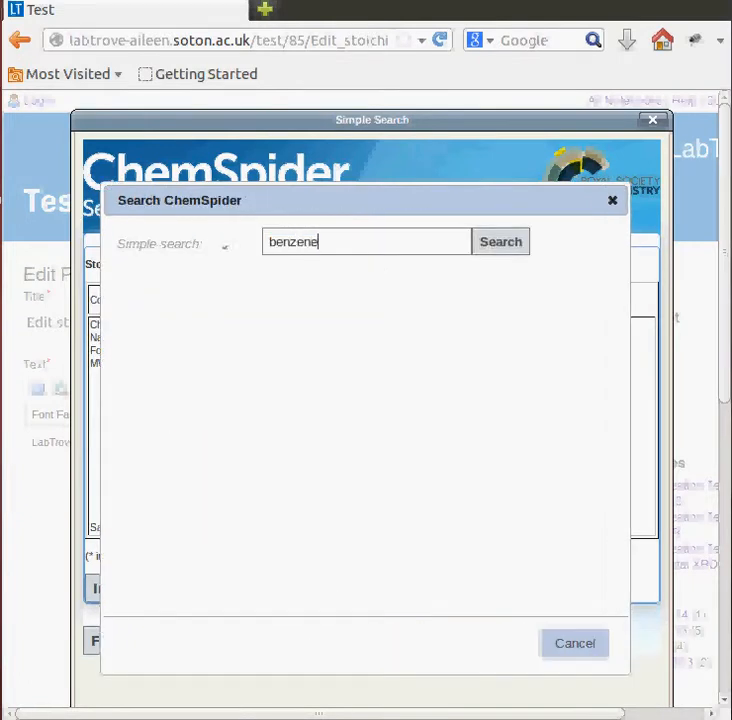
left_click(484, 242)
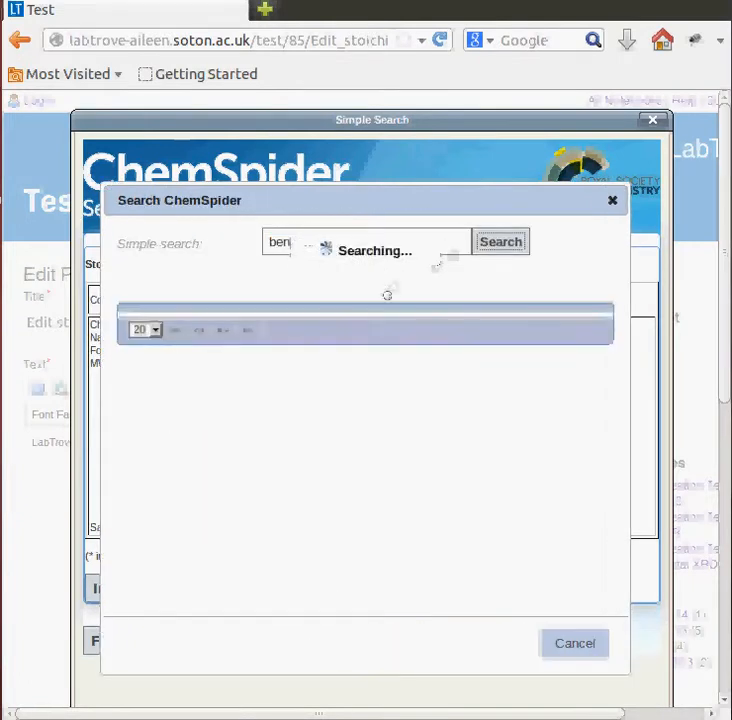
left_click(198, 380)
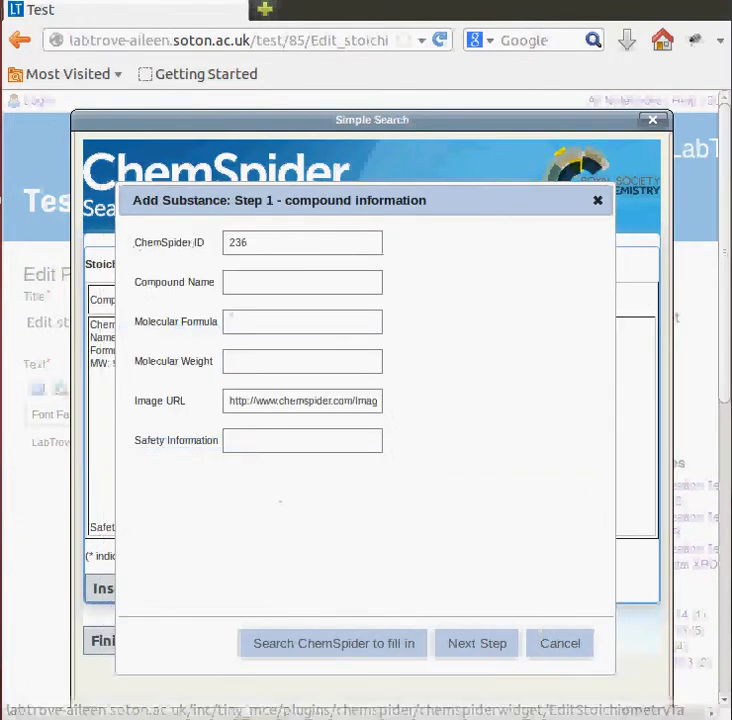
left_click(473, 645)
- Set benzene's role to Product and its state to Neat liquid in the substance information
left_click(230, 233)
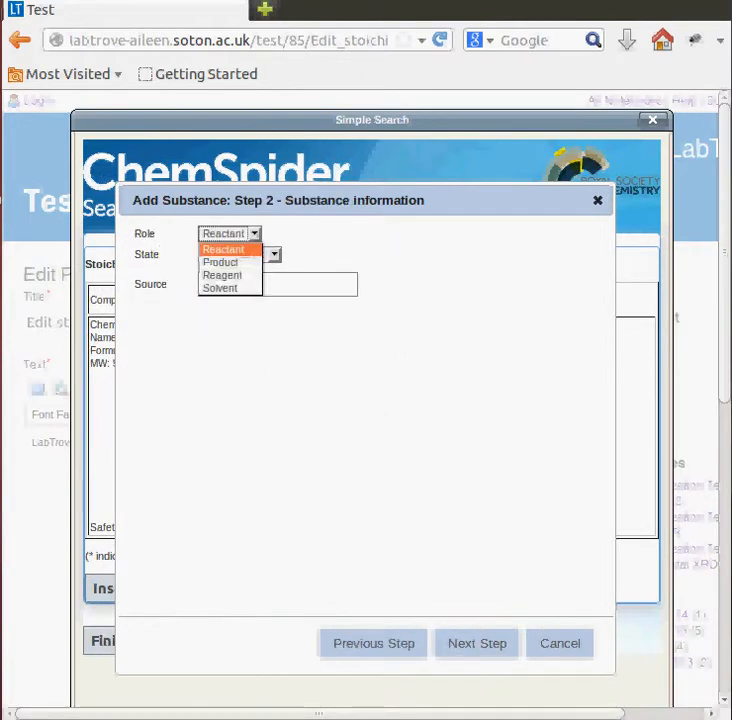
left_click(230, 262)
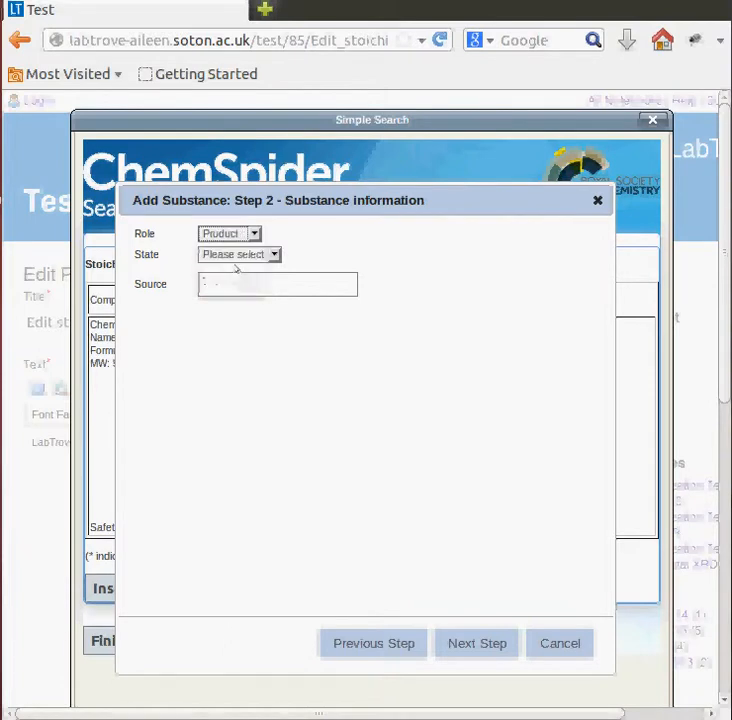
left_click(238, 255)
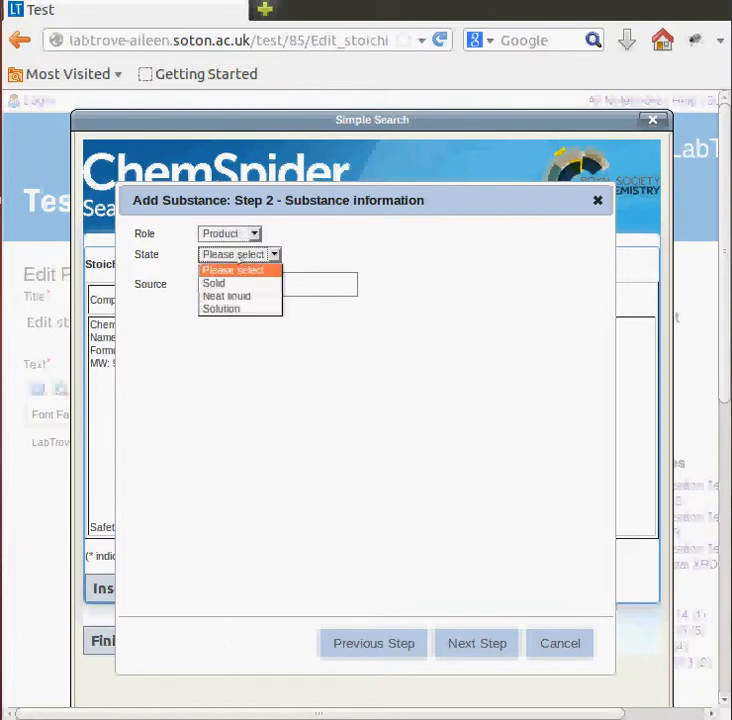
left_click(238, 297)
- Enter benzene's density as 876.5 kg/m³ and continue to the planned amounts
left_click(250, 364)
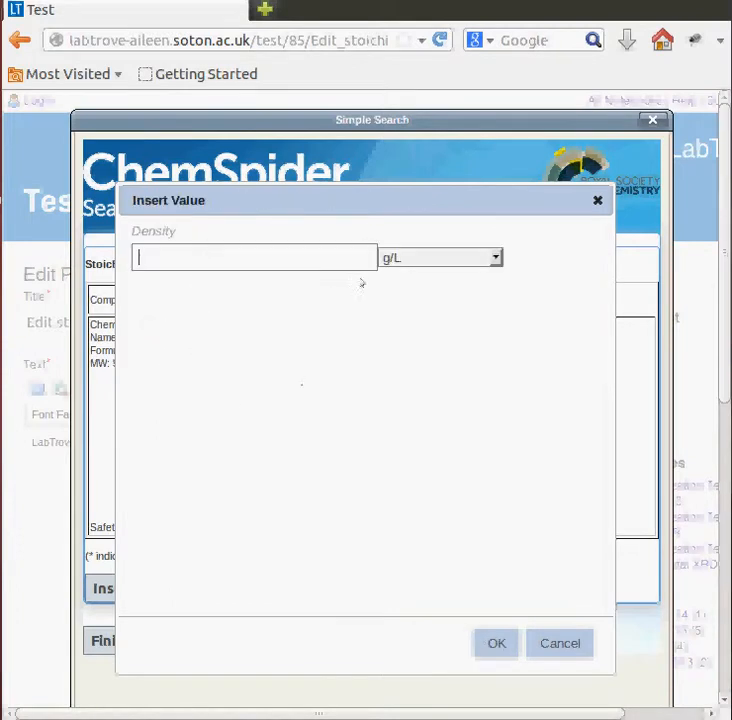
type("876.5")
left_click(412, 257)
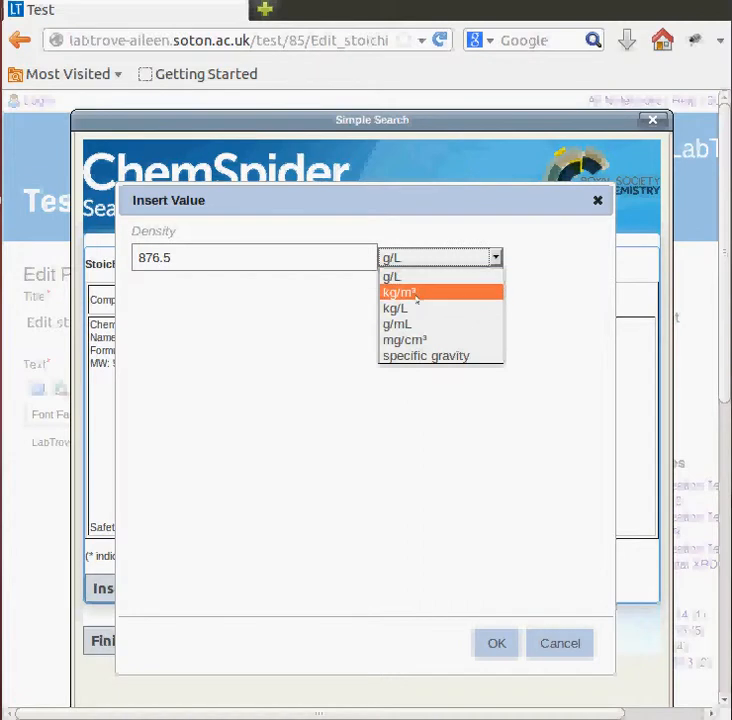
left_click(413, 292)
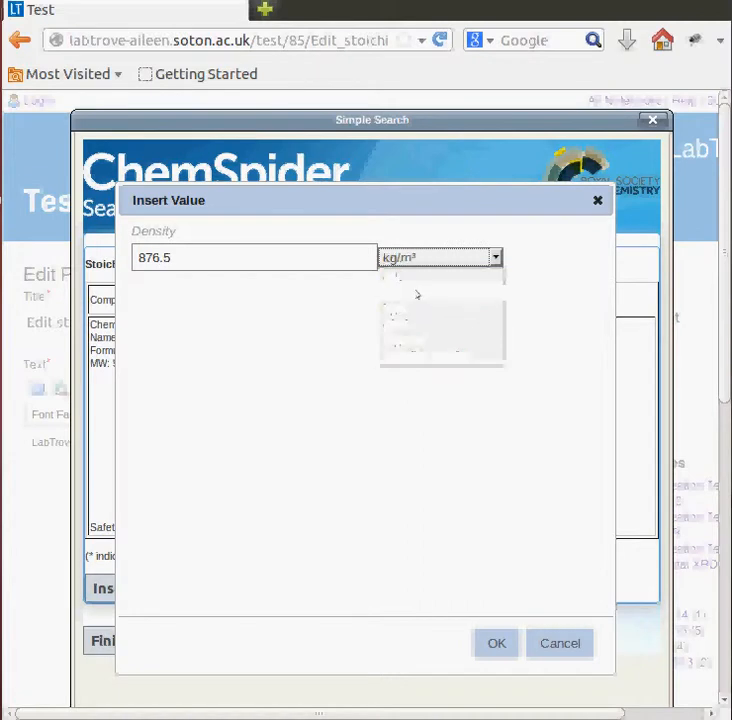
left_click(498, 643)
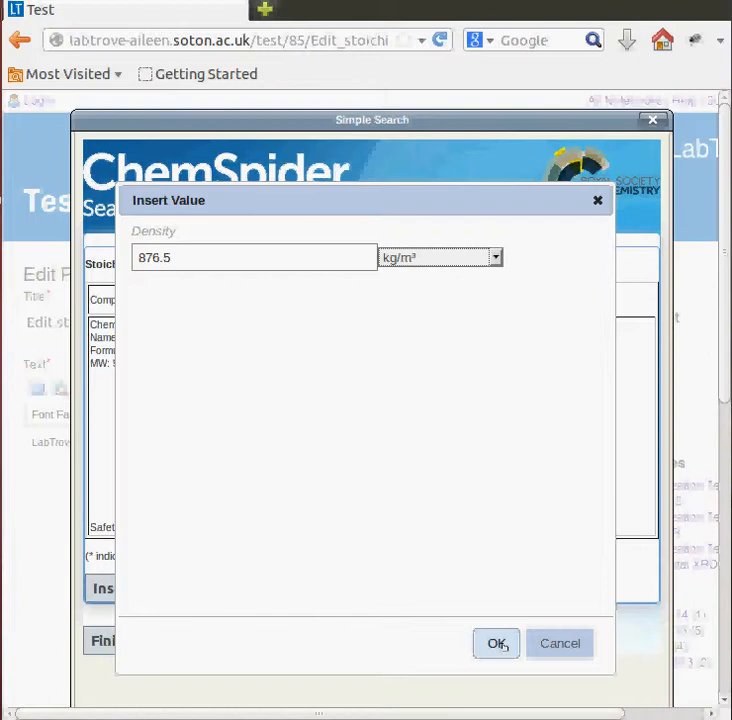
left_click(498, 643)
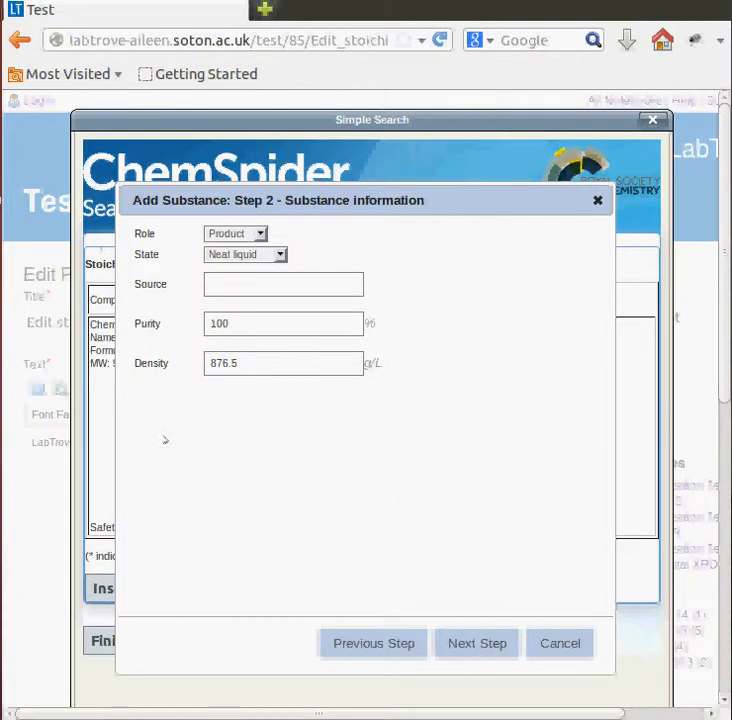
left_click(464, 644)
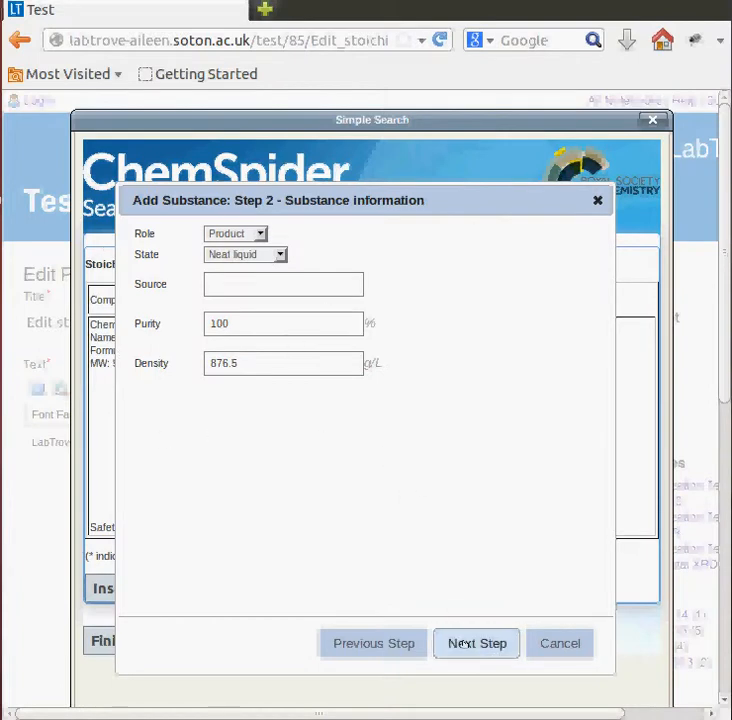
left_click(464, 644)
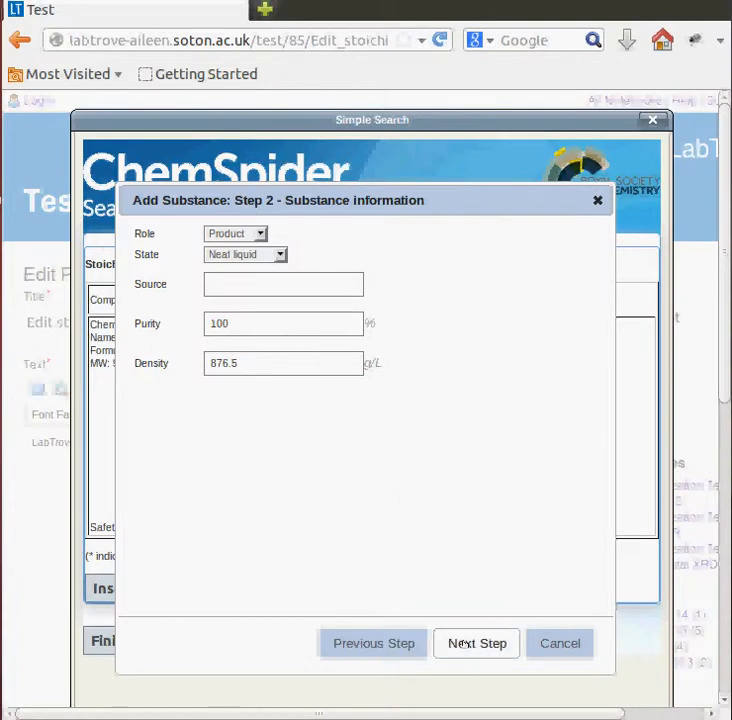
left_click(464, 644)
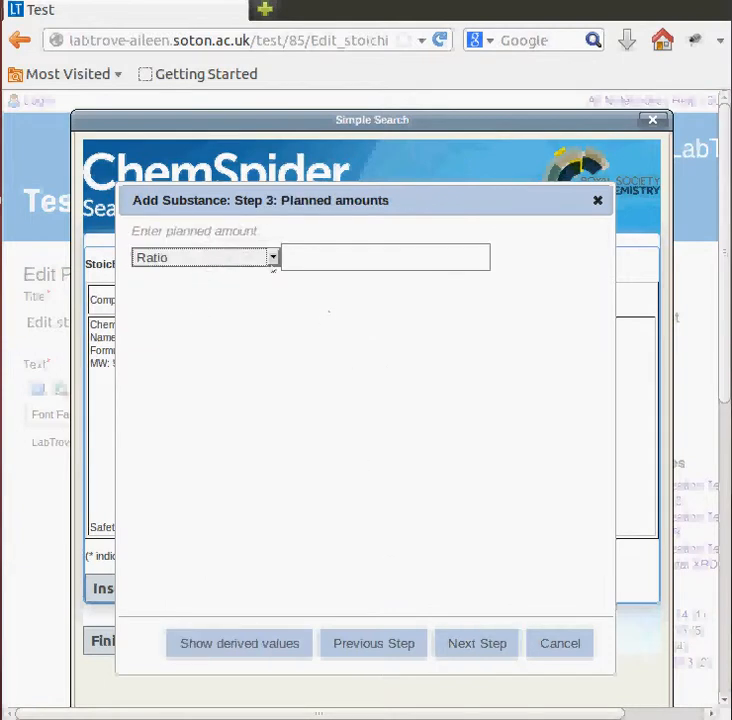
- Enter benzene's planned ratio as 0.9, leave its actual amount and comments blank, and finish adding it to the stoichiometry table
left_click(271, 258)
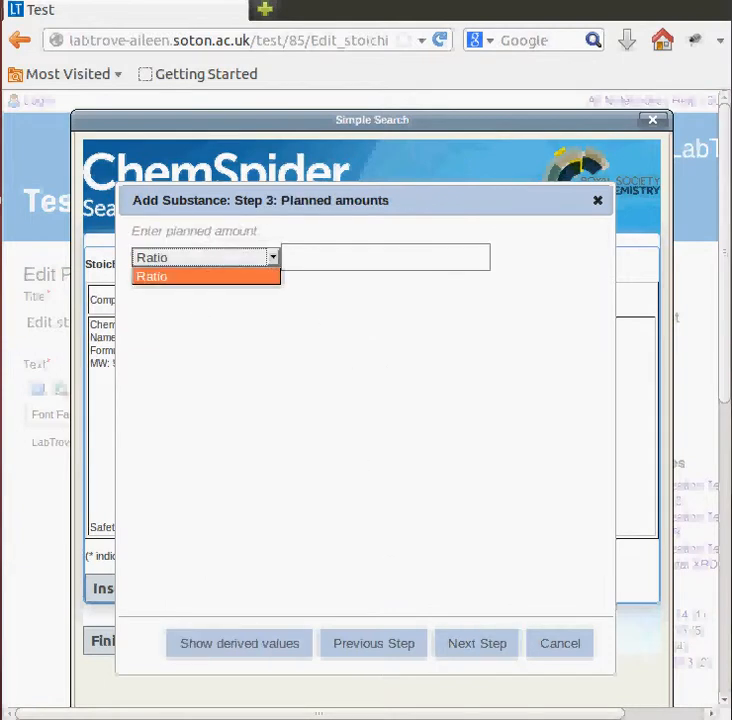
left_click(205, 276)
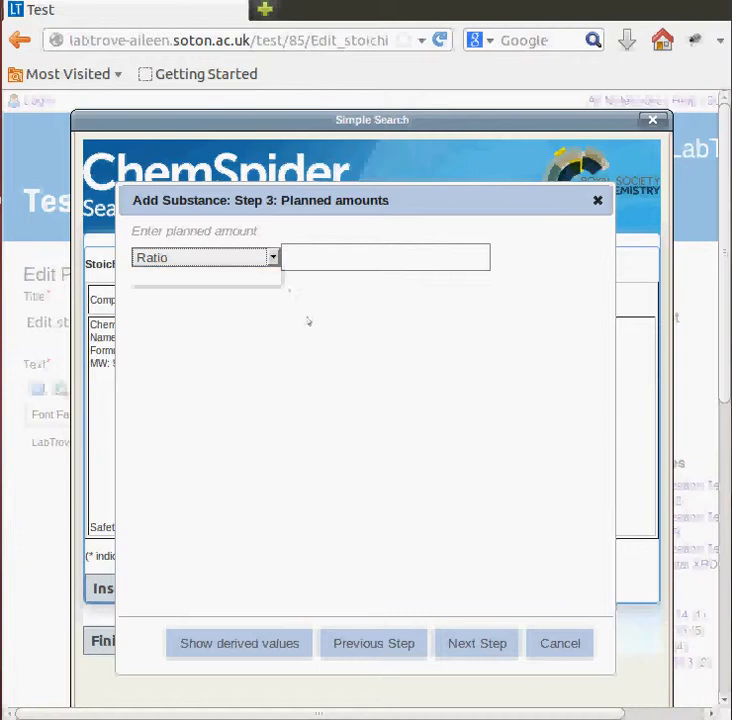
left_click(315, 254)
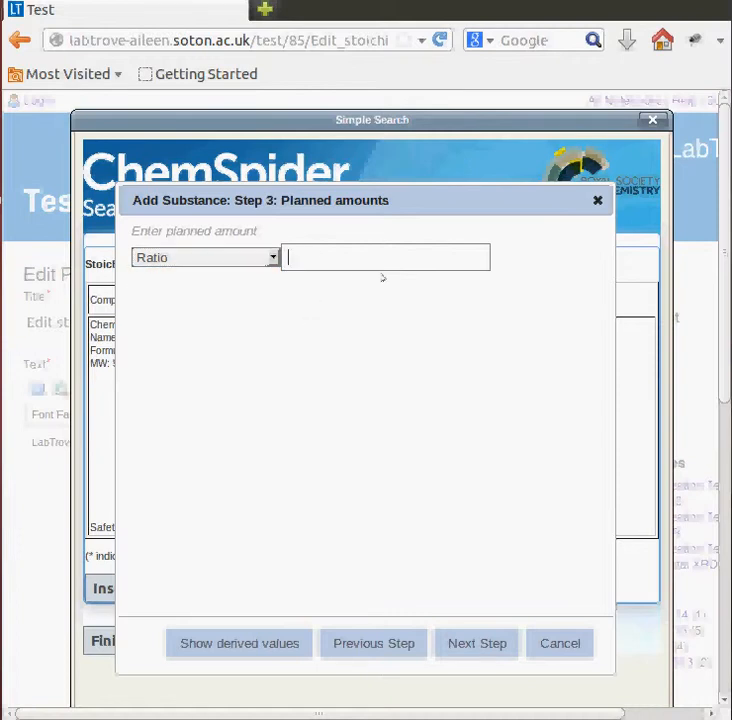
type("0.9")
left_click(498, 645)
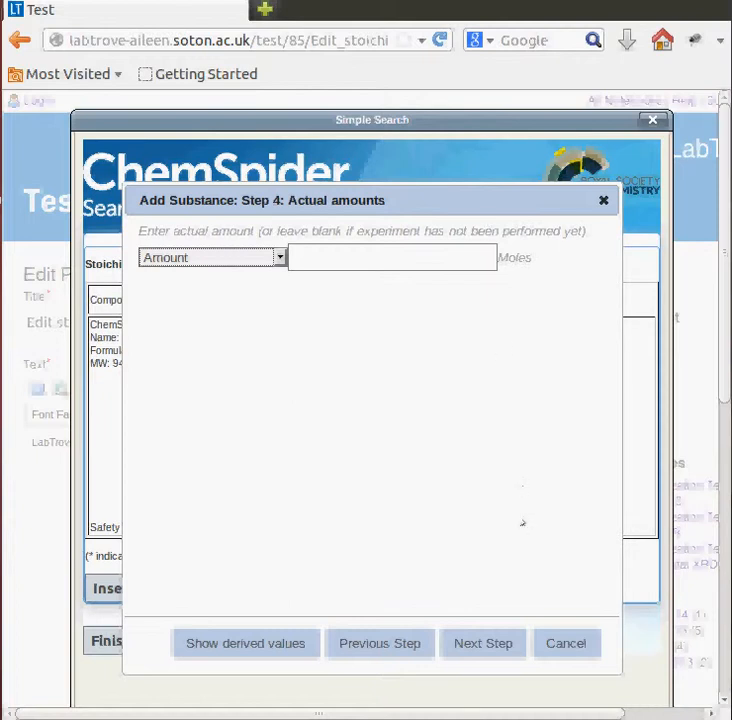
left_click(465, 646)
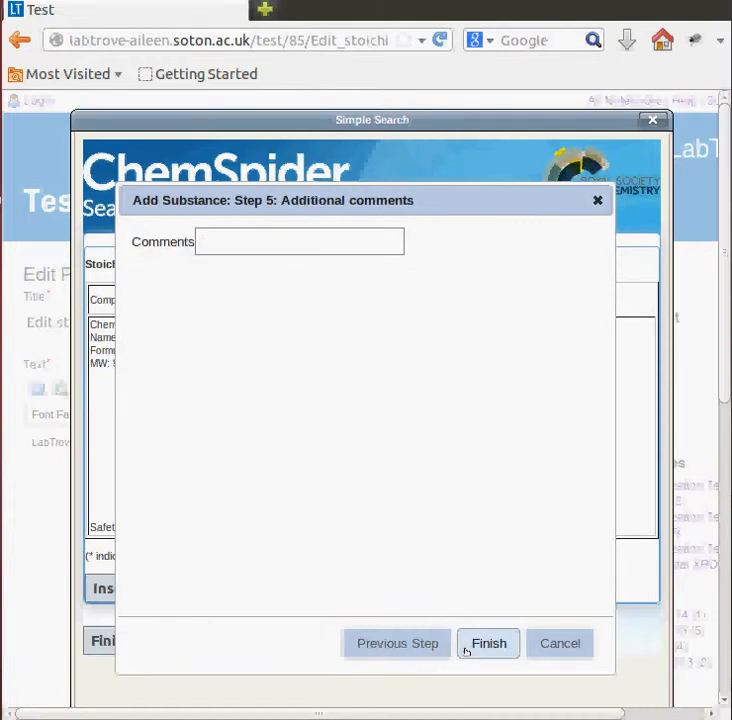
left_click(465, 648)
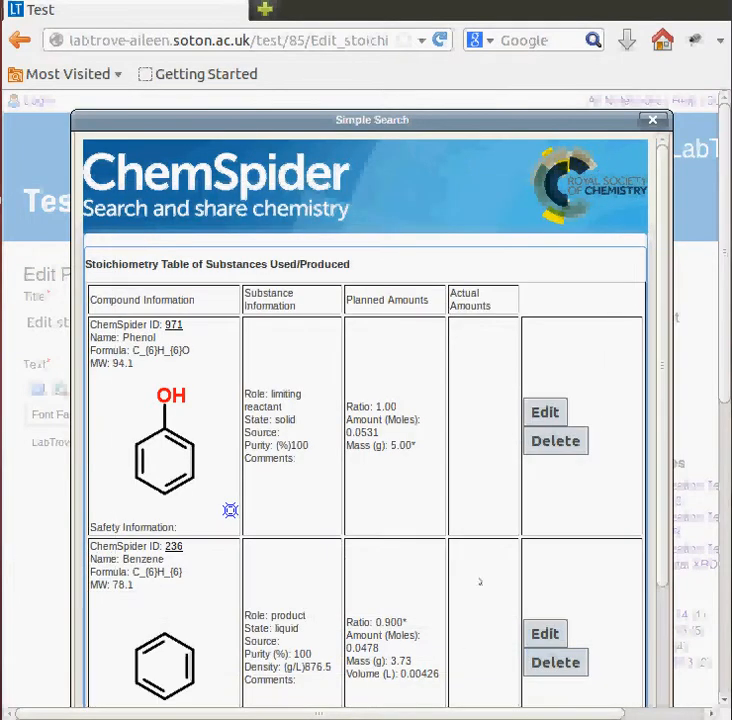
- Finish the stoichiometry table and insert it into the notebook post
scroll(519, 447, "down", 3)
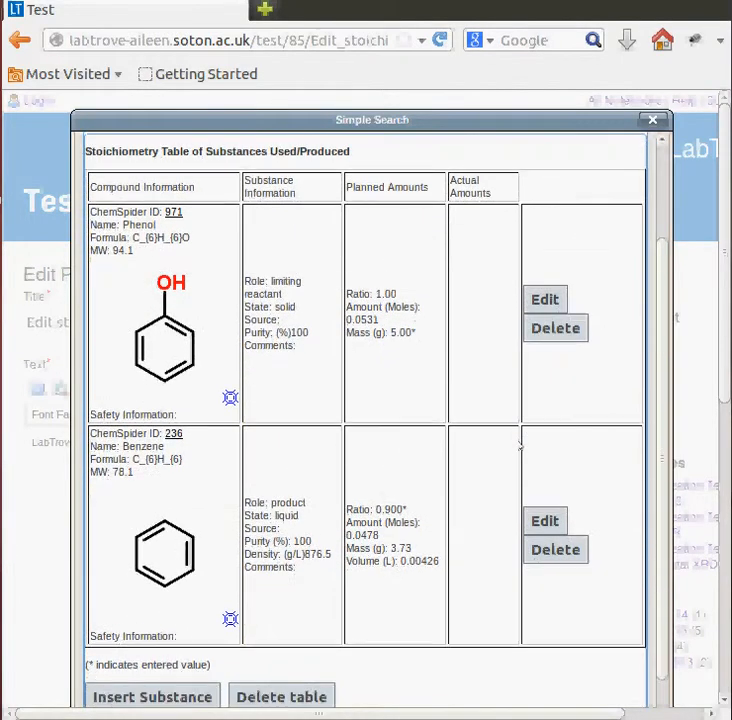
scroll(519, 447, "down", 1)
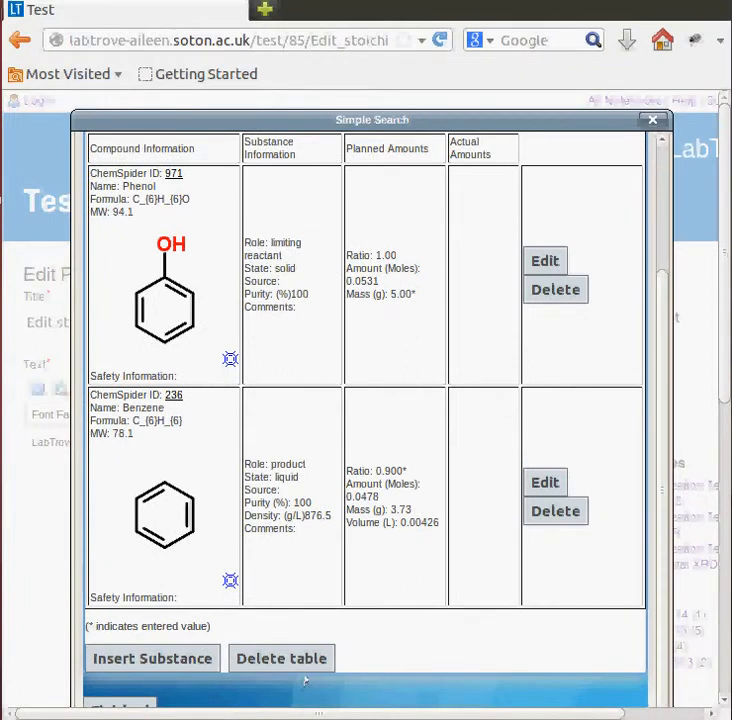
scroll(304, 678, "down", 3)
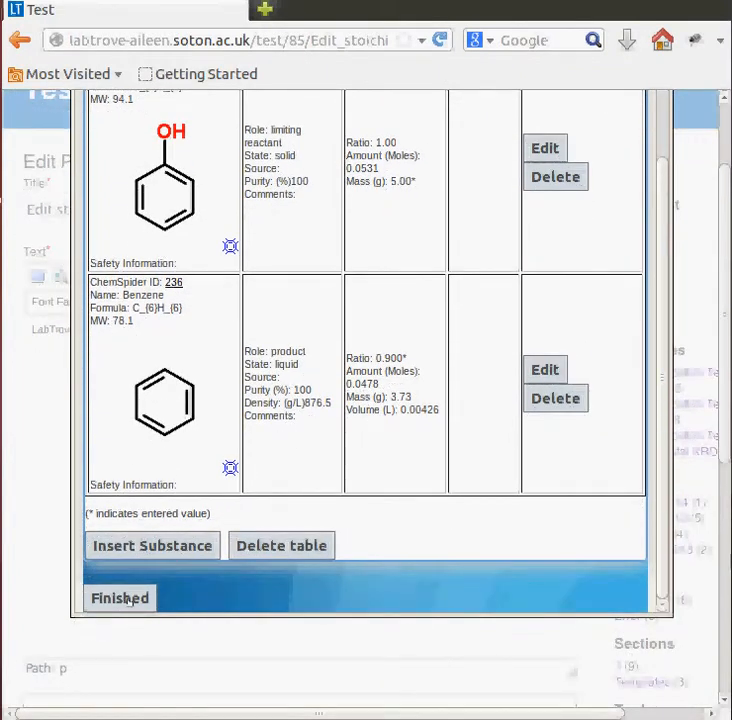
left_click(120, 598)
- Examine the phenol and benzene rows of the inserted table and the publishing options below it in the post
scroll(405, 508, "up", 5)
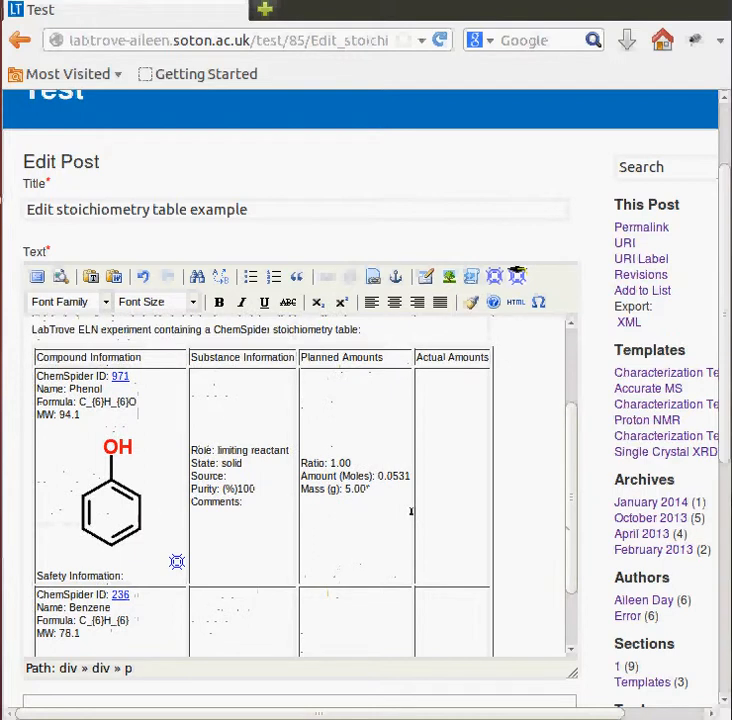
scroll(410, 511, "down", 4)
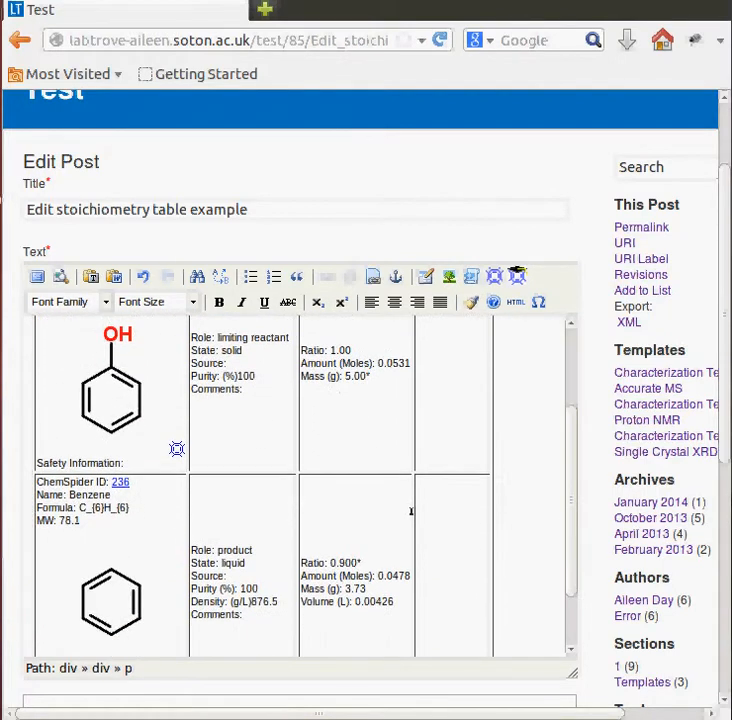
scroll(410, 511, "up", 4)
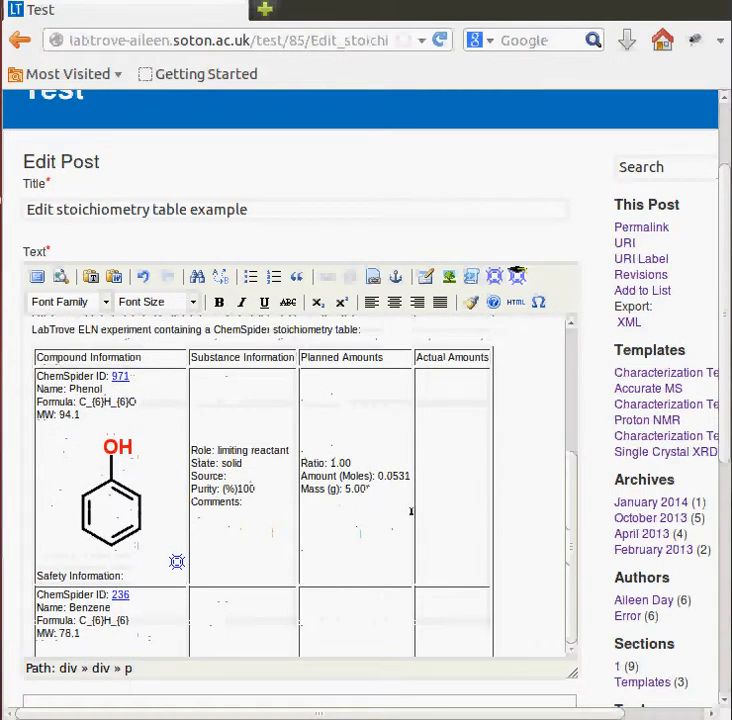
scroll(410, 511, "down", 8)
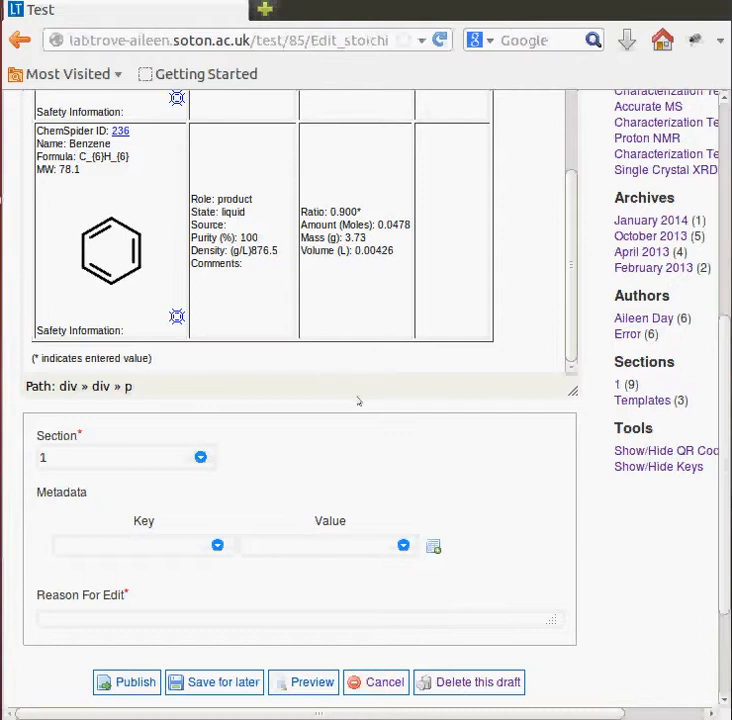
scroll(360, 406, "up", 4)
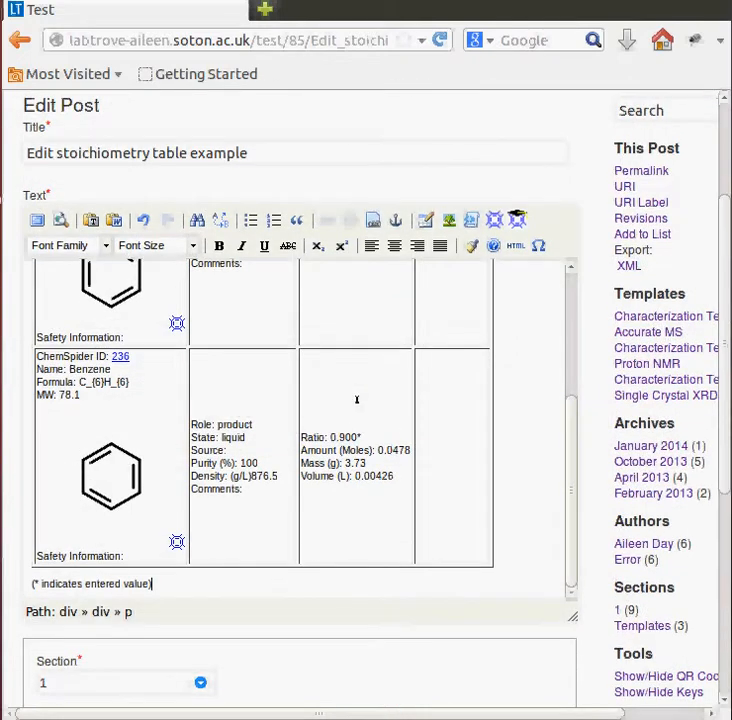
scroll(356, 399, "up", 5)
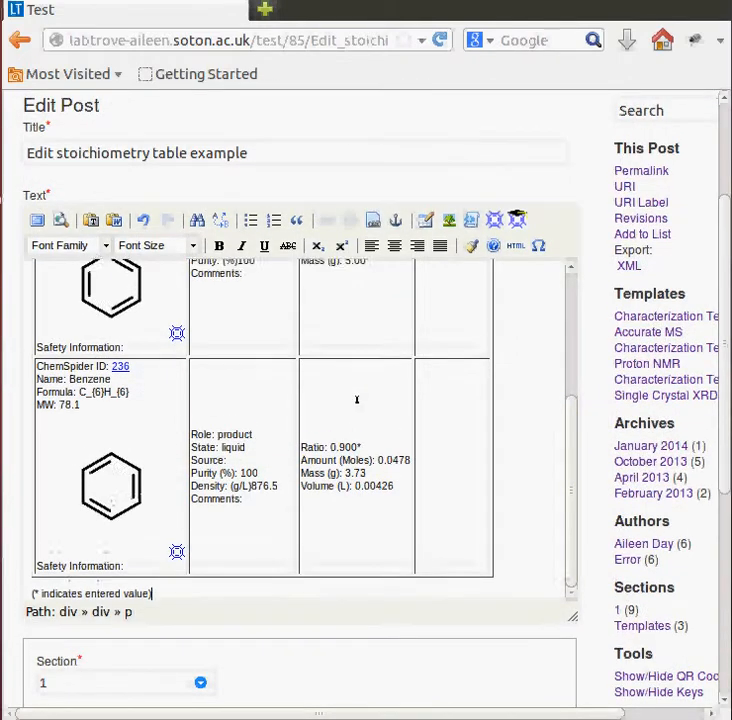
- Reopen the post's existing stoichiometry table for editing with the ChemSpider tools and review its phenol and benzene rows
left_click(469, 461)
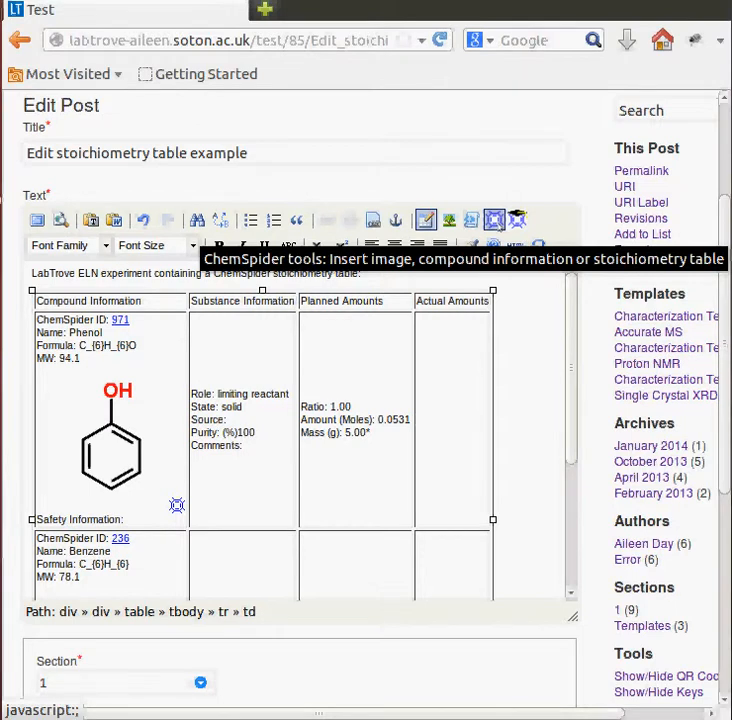
left_click(494, 220)
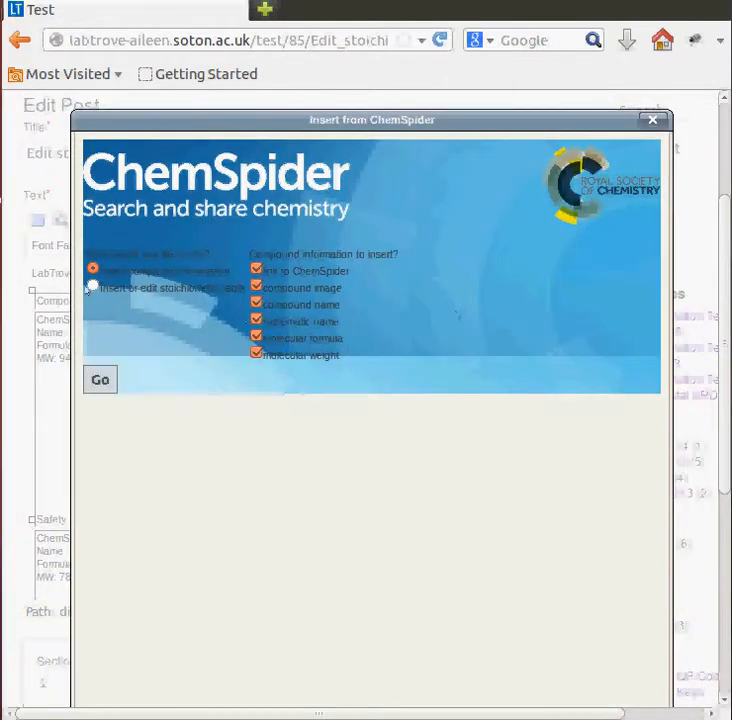
left_click(92, 286)
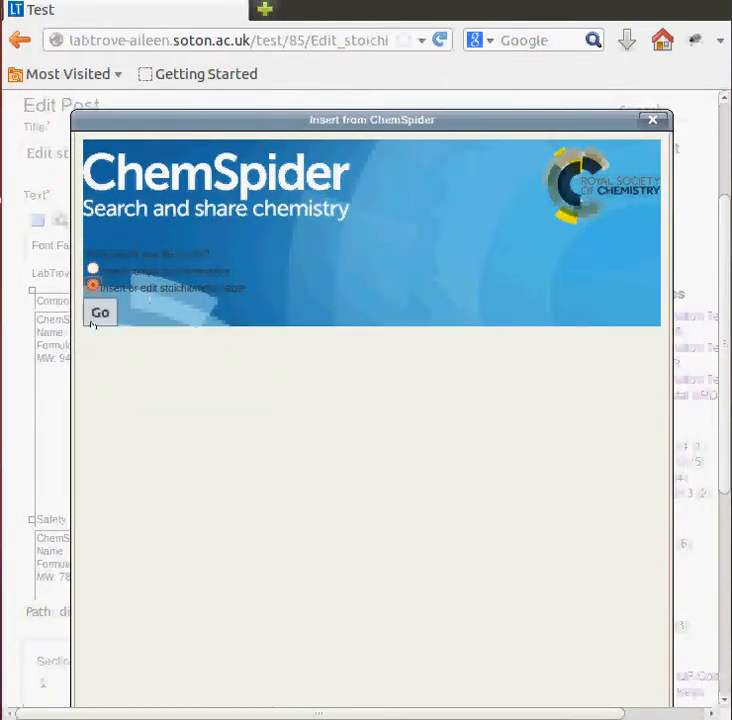
left_click(99, 314)
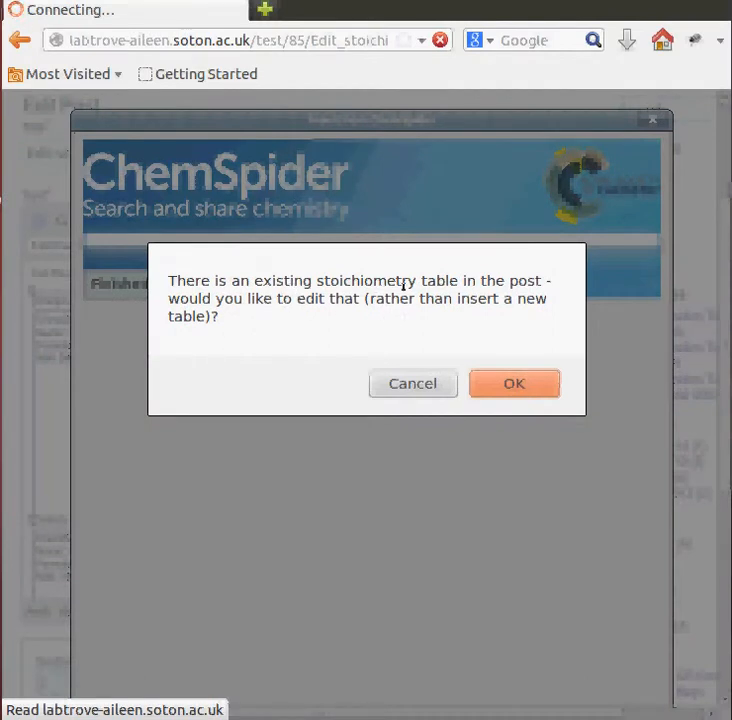
left_click(510, 382)
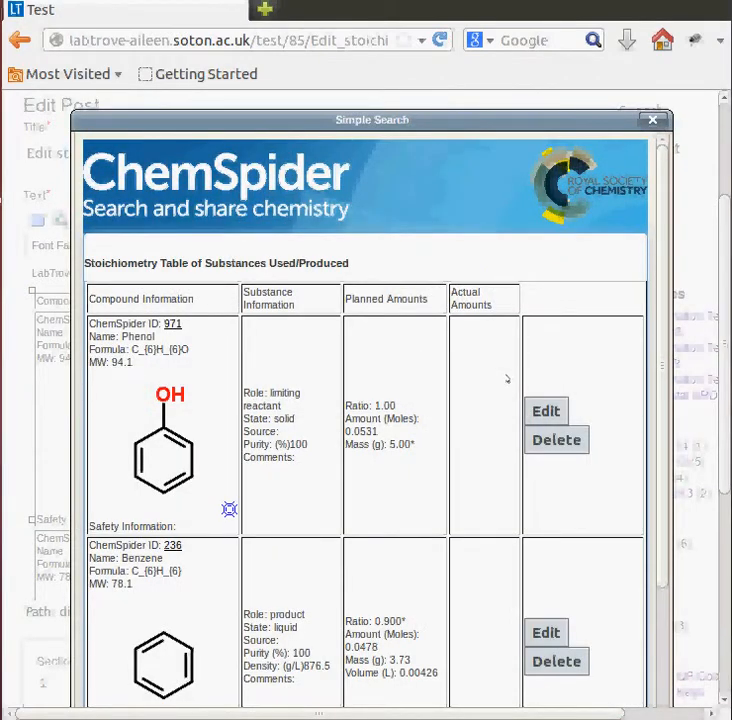
scroll(507, 378, "down", 1)
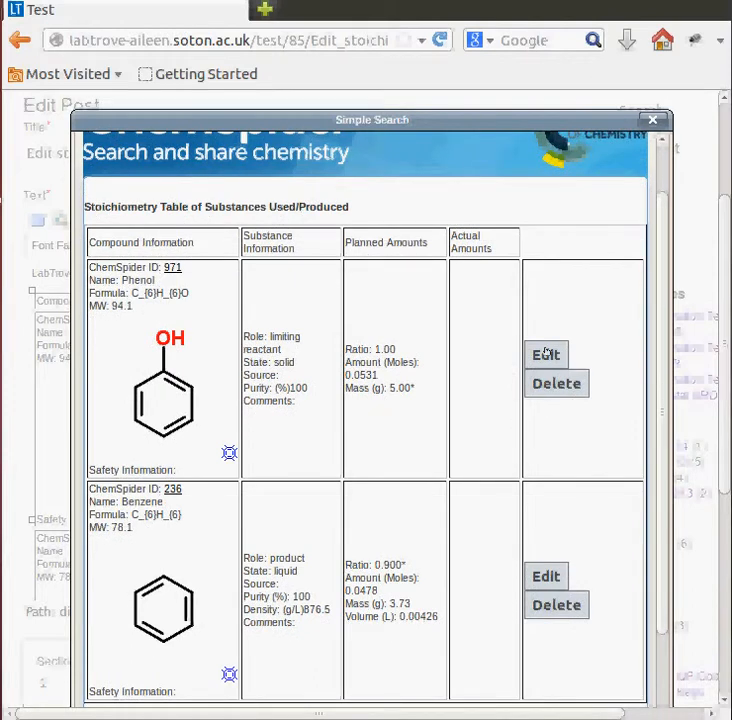
scroll(547, 354, "down", 1)
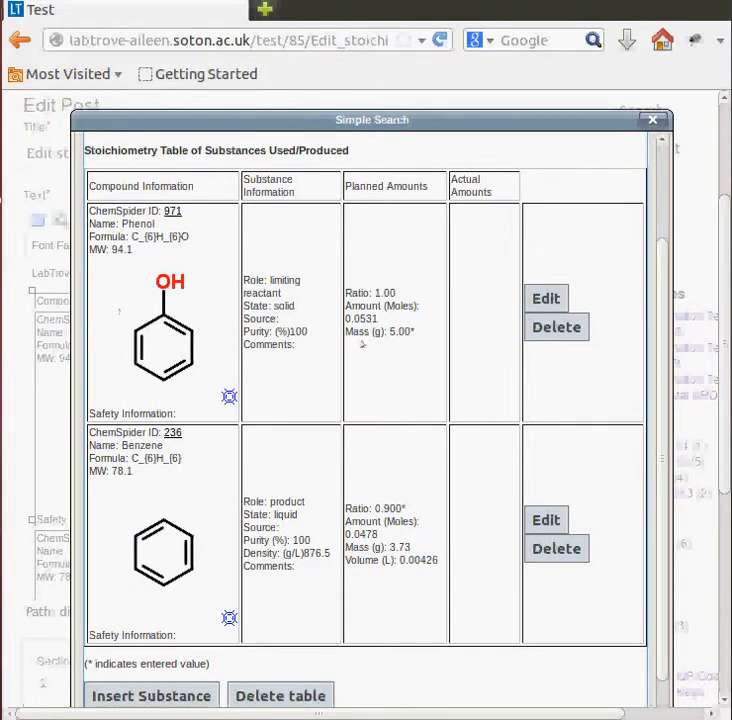
scroll(363, 389, "down", 1)
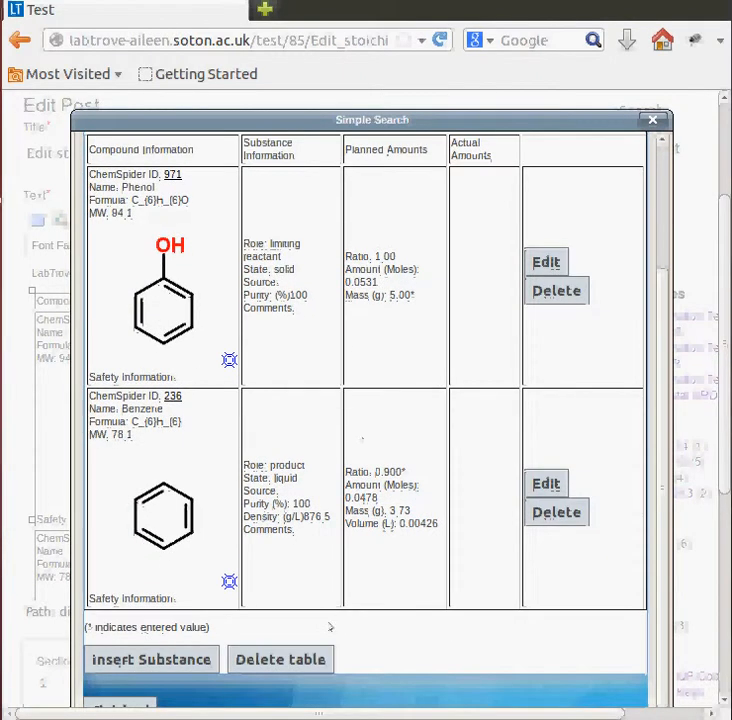
scroll(328, 626, "up", 2)
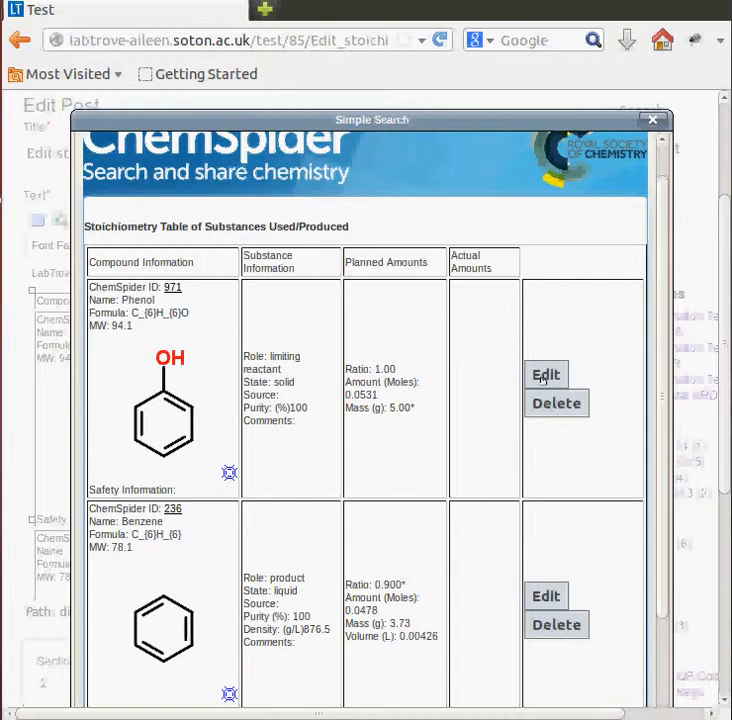
- Edit phenol's entry in the stoichiometry table, keeping its compound, substance and planned details, and choose Mass for its actual amount
left_click(543, 376)
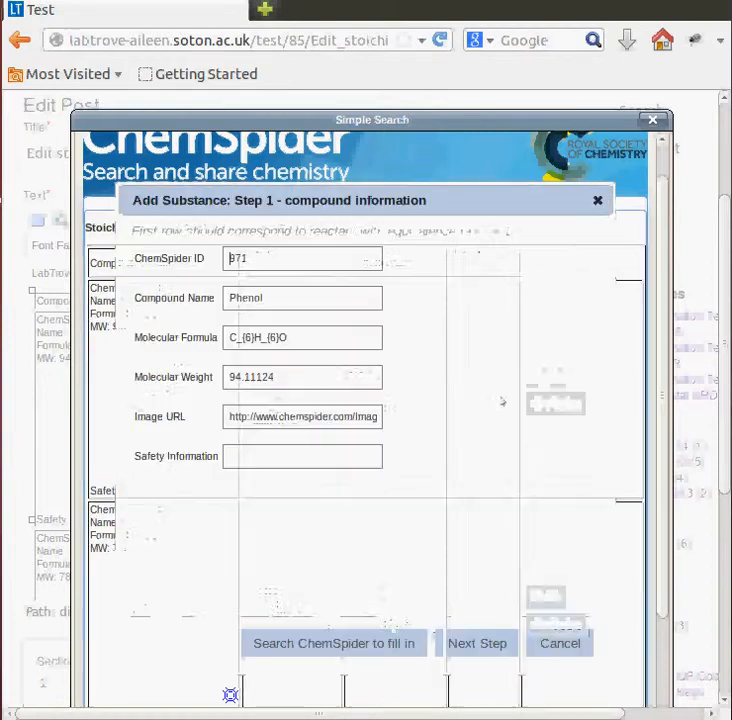
left_click(477, 642)
left_click(477, 642)
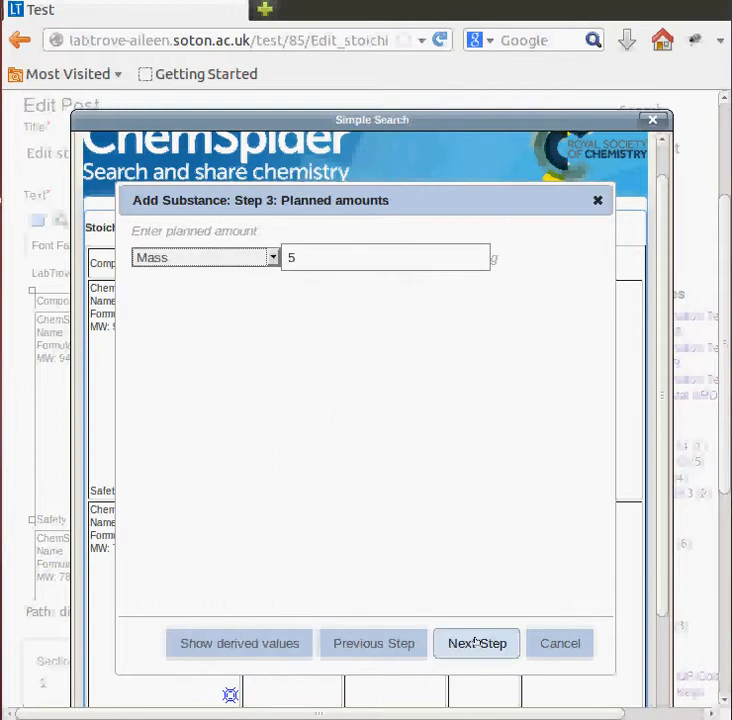
left_click(477, 642)
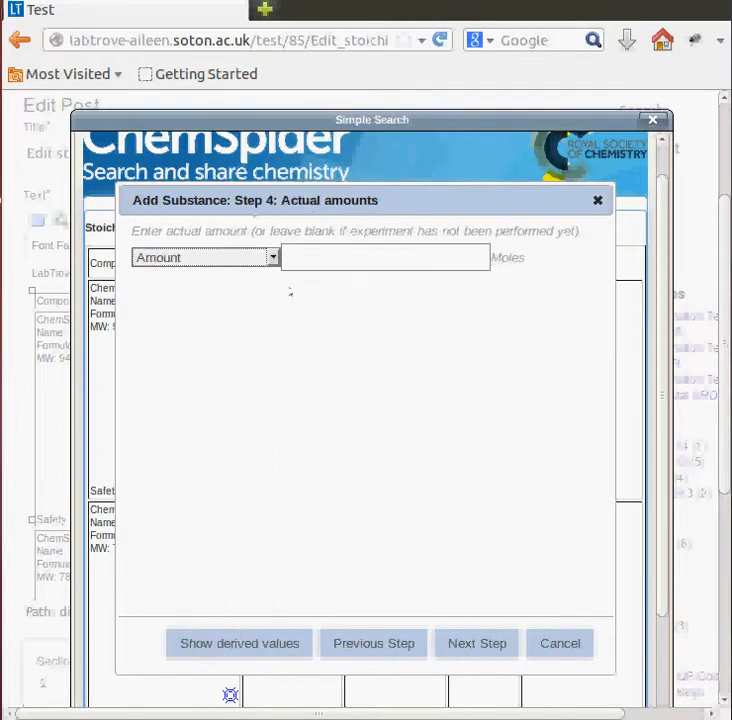
left_click(262, 256)
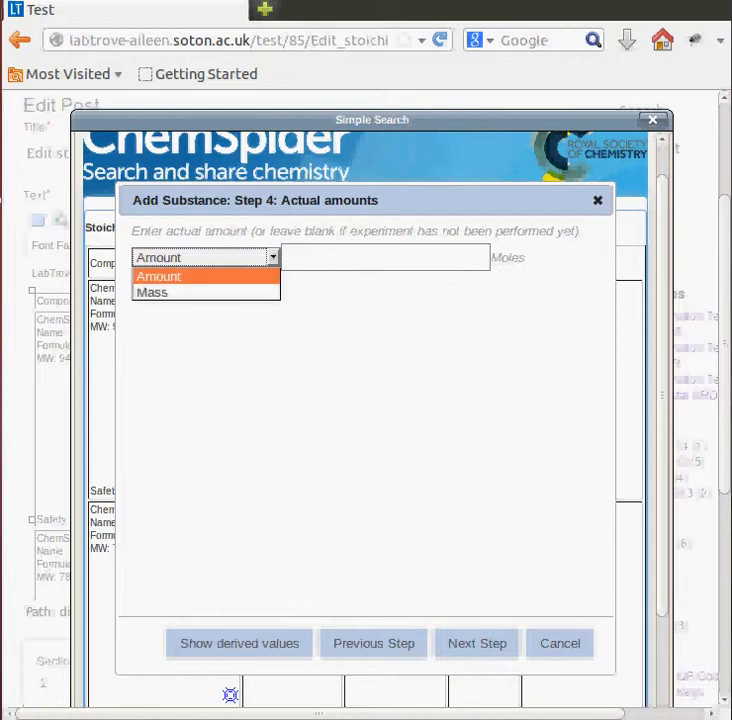
left_click(256, 291)
- Set phenol's actual mass to 5.1 g, leave the comments blank, finish the entry and check its calculated moles
left_click(304, 250)
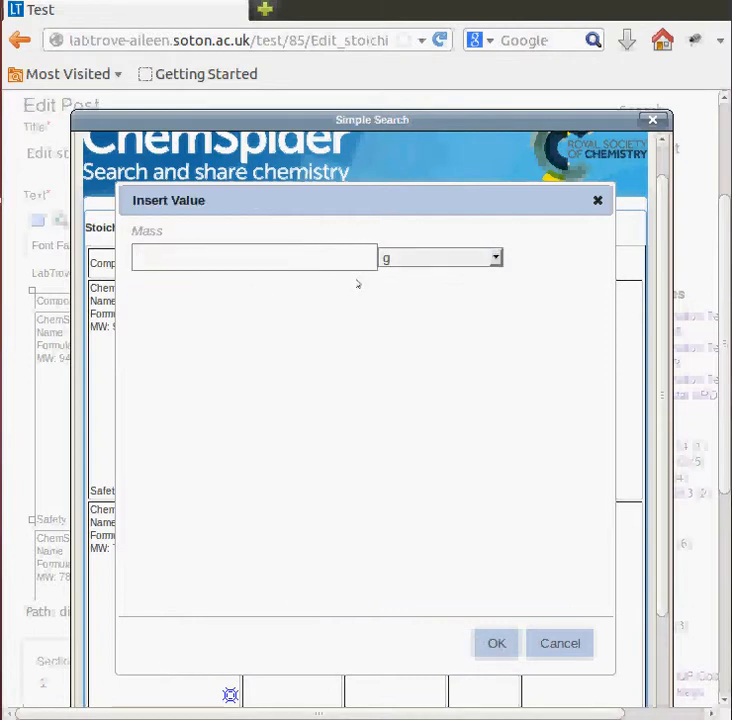
type("5.1")
left_click(497, 644)
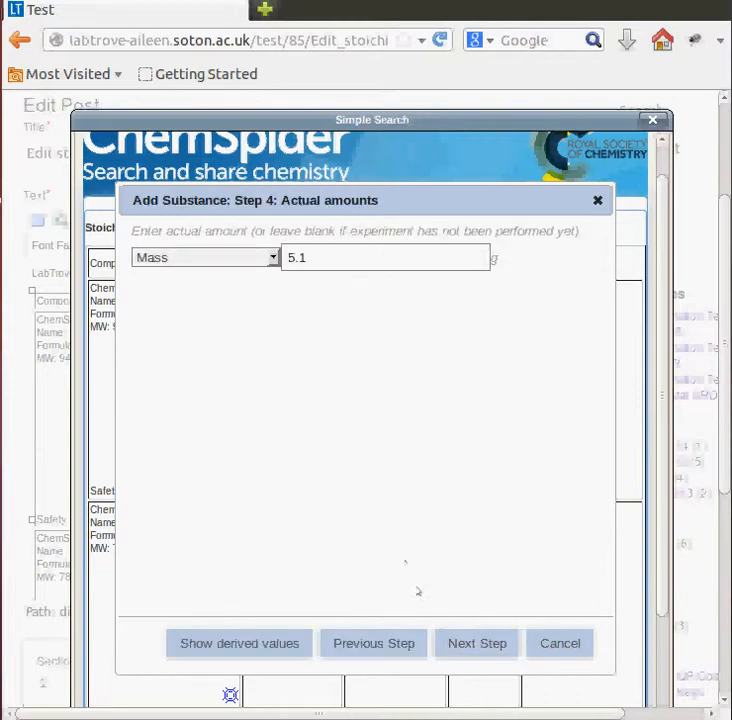
left_click(478, 643)
left_click(476, 642)
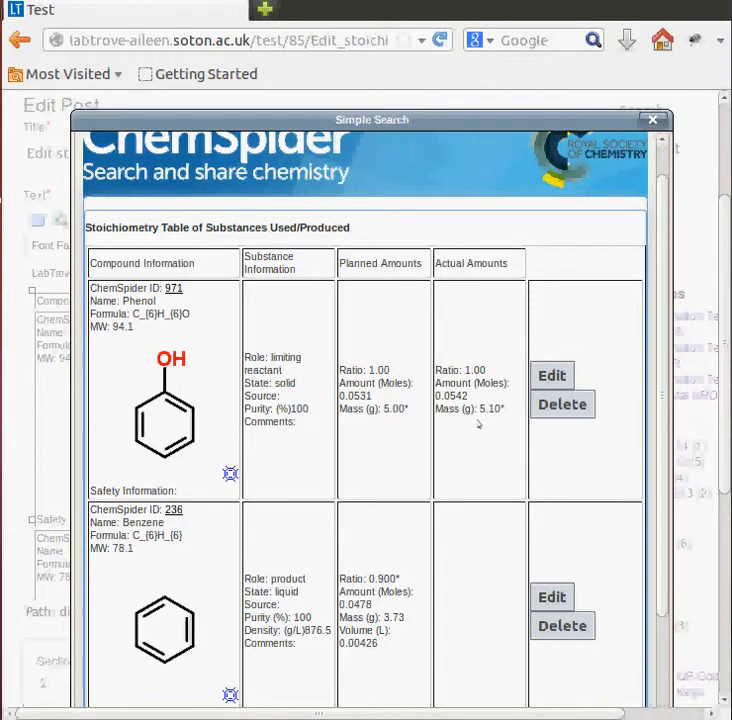
scroll(478, 424, "down", 1)
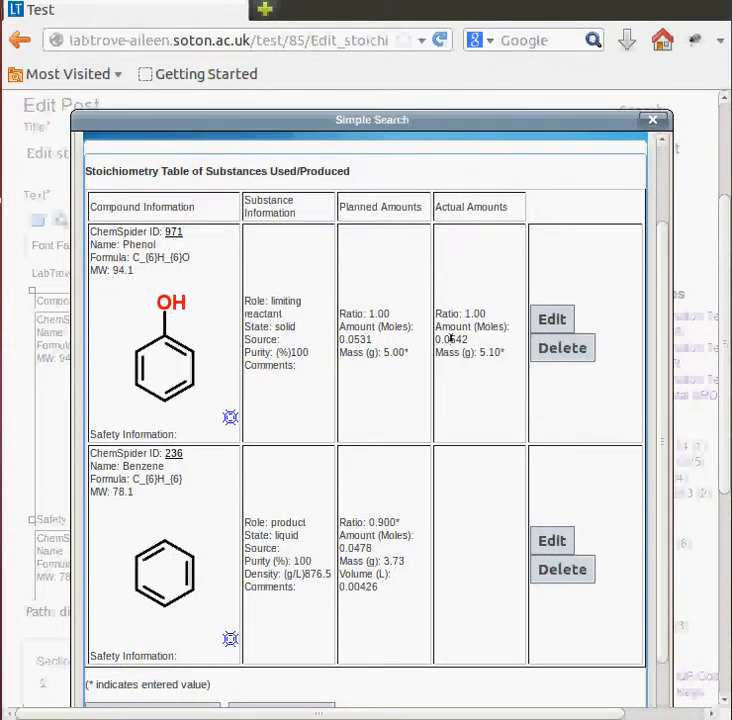
left_click_drag(450, 339, 469, 339)
scroll(472, 410, "down", 1)
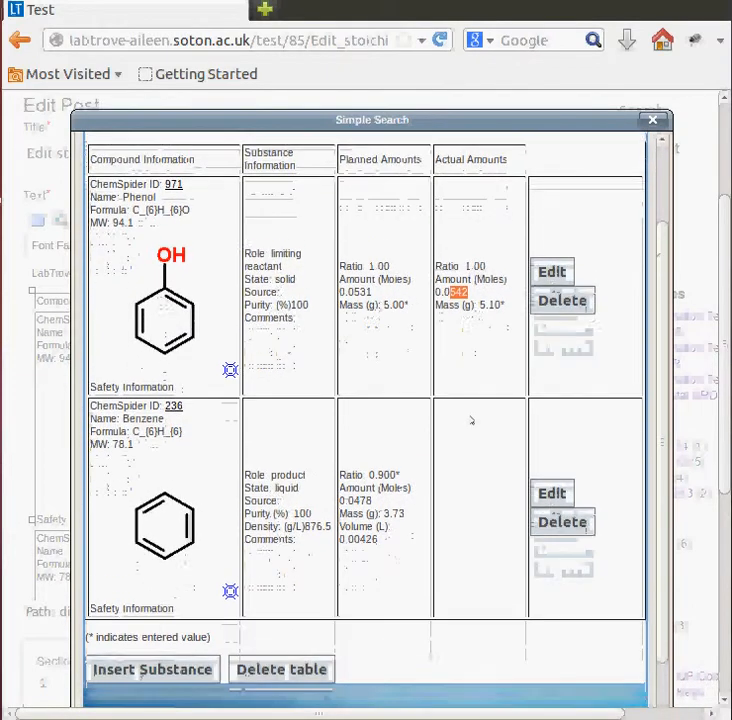
- Edit benzene's entry, keeping its compound, substance and planned details, and choose Volume for its actual amount
left_click(554, 485)
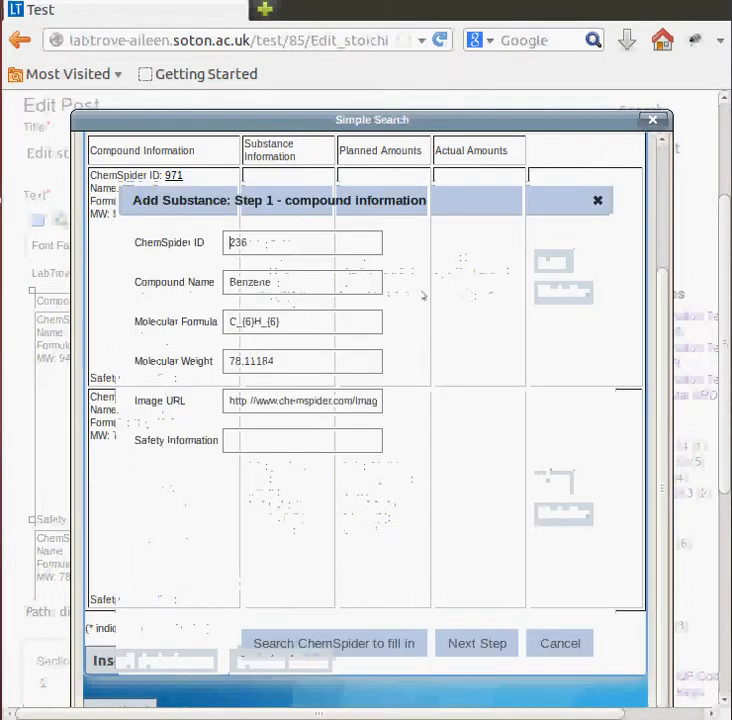
left_click(463, 646)
left_click(463, 646)
left_click(463, 646)
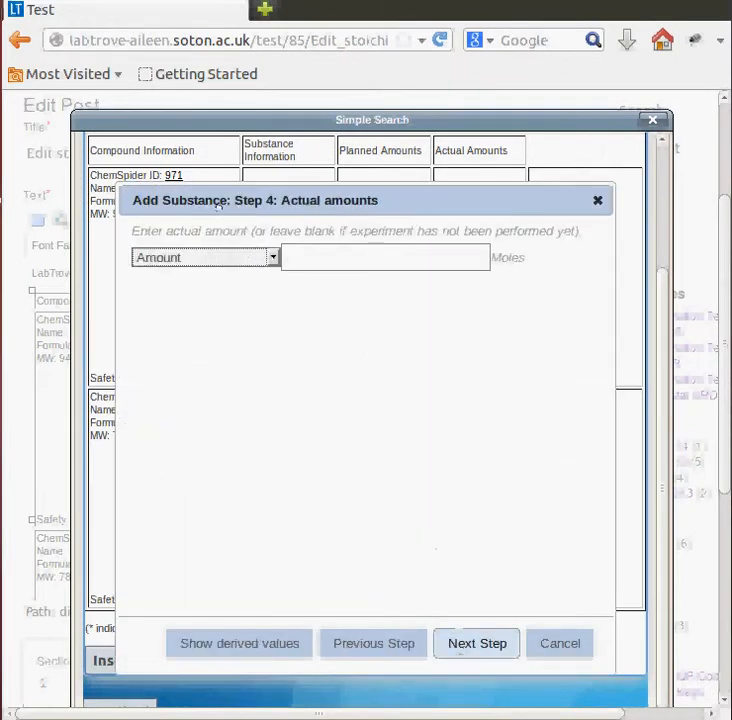
left_click(272, 257)
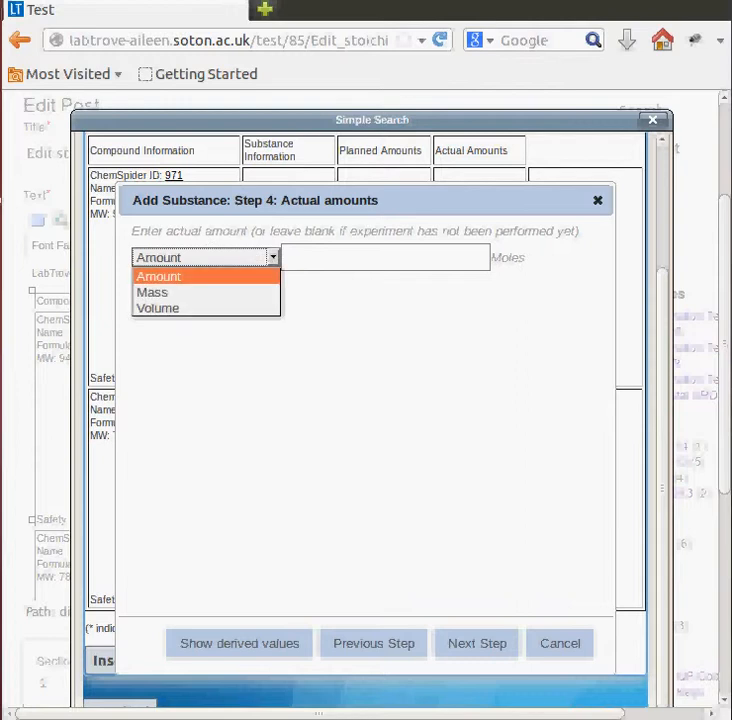
left_click(231, 307)
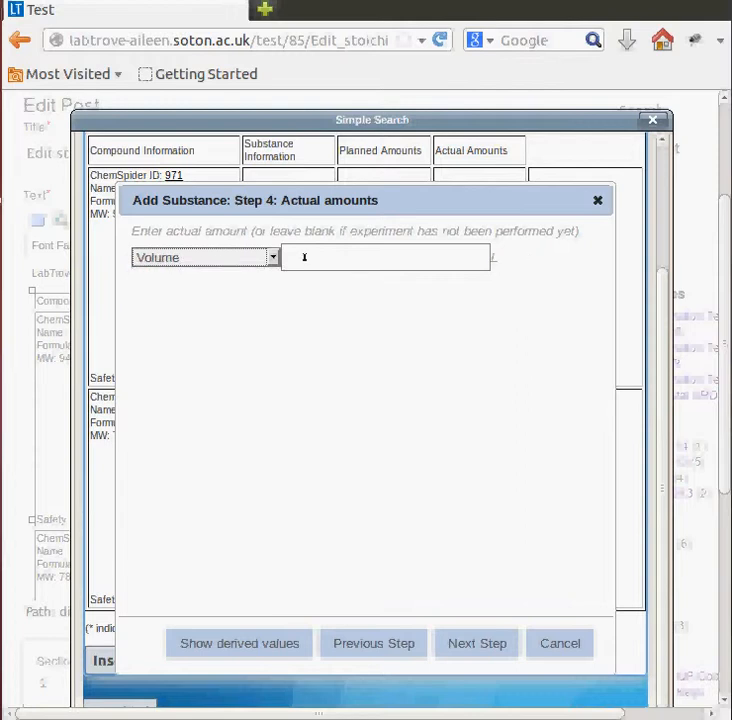
- Set benzene's actual volume to 4 mL, leave the comments blank and finish the entry
left_click(304, 257)
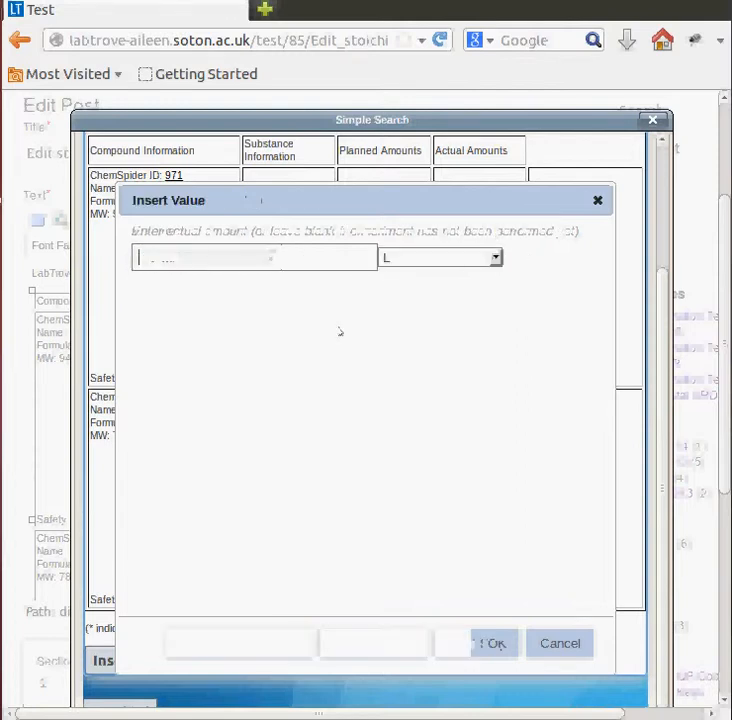
left_click(392, 257)
left_click(407, 290)
left_click(271, 250)
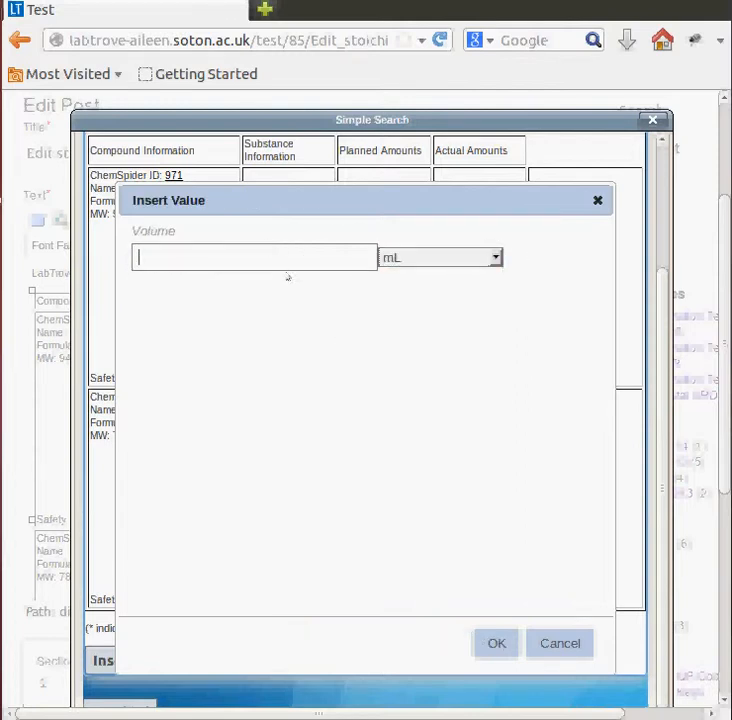
type("4")
left_click(477, 642)
left_click(476, 642)
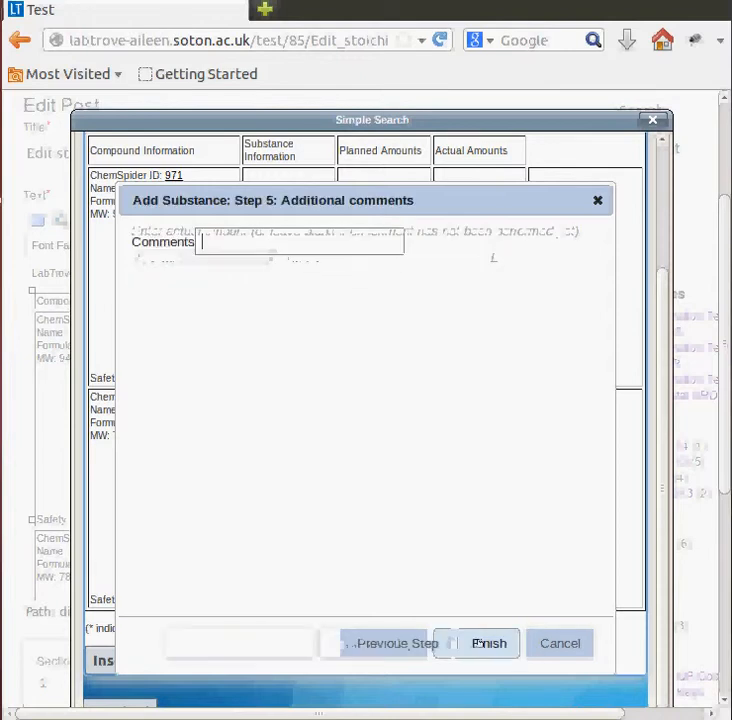
left_click(487, 642)
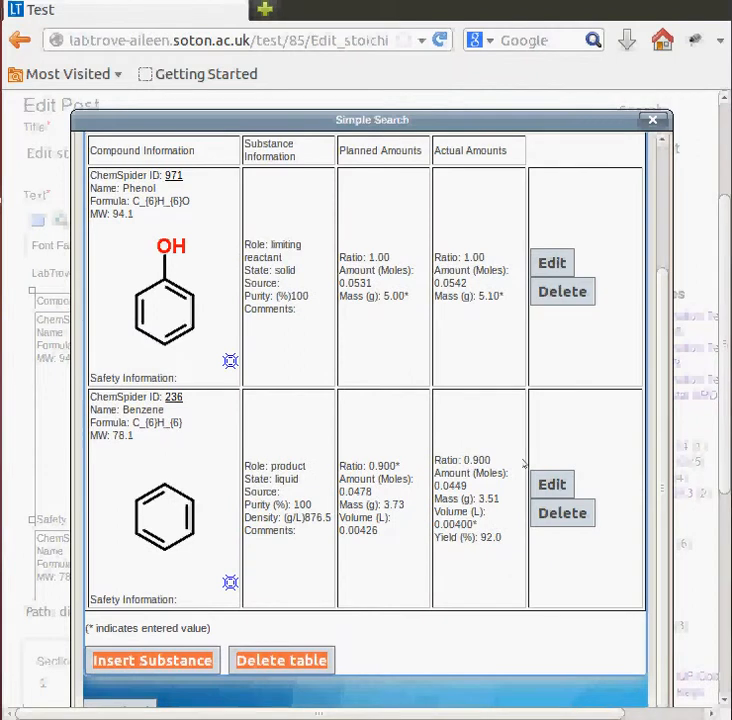
- Examine benzene's calculated actual mass, moles, ratio and yield against phenol's actual moles in the stoichiometry table
left_click_drag(463, 509, 500, 497)
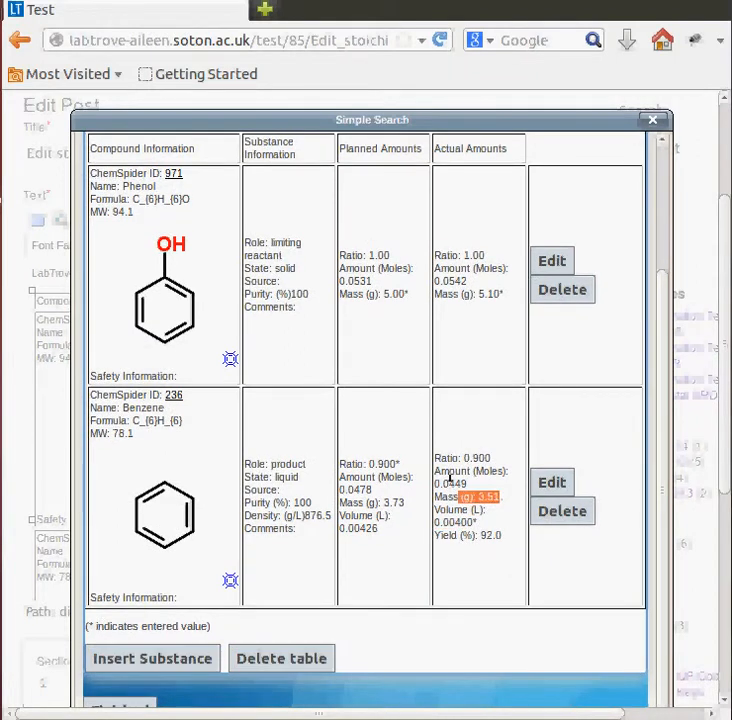
left_click_drag(453, 471, 454, 484)
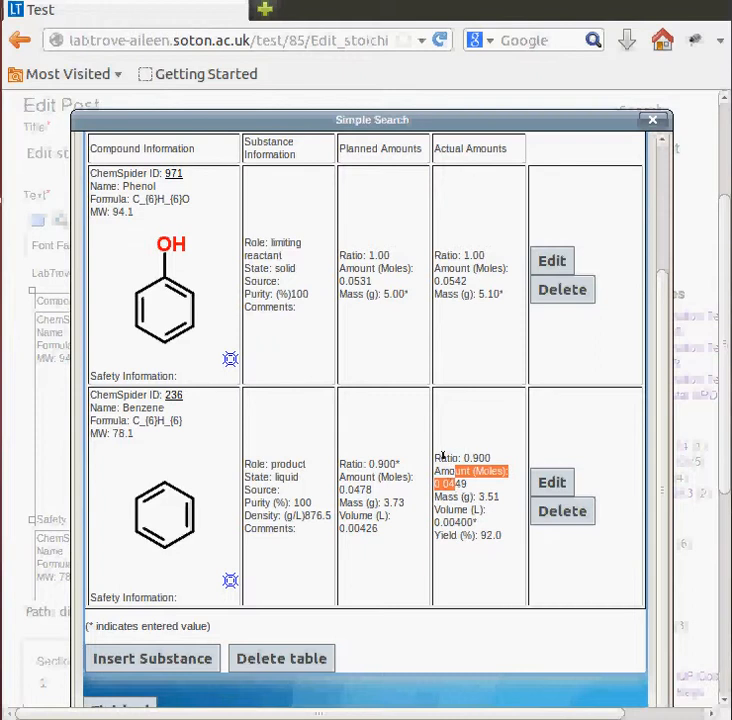
left_click_drag(443, 457, 475, 457)
left_click(476, 456)
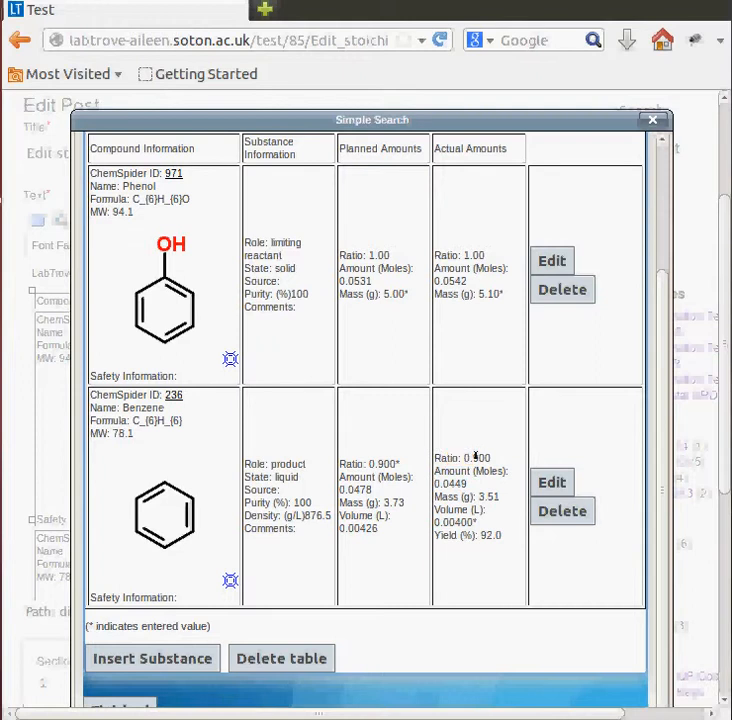
left_click_drag(456, 268, 466, 283)
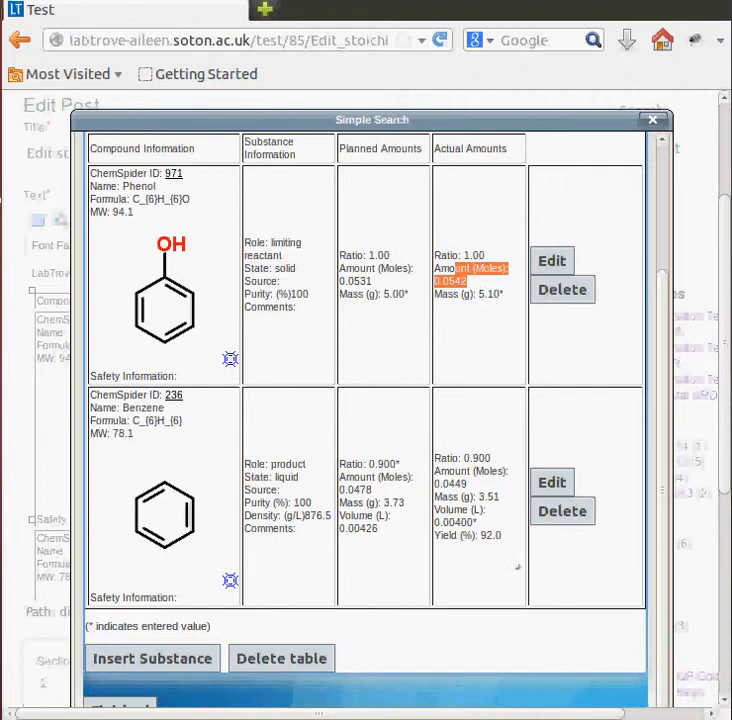
left_click_drag(502, 536, 451, 536)
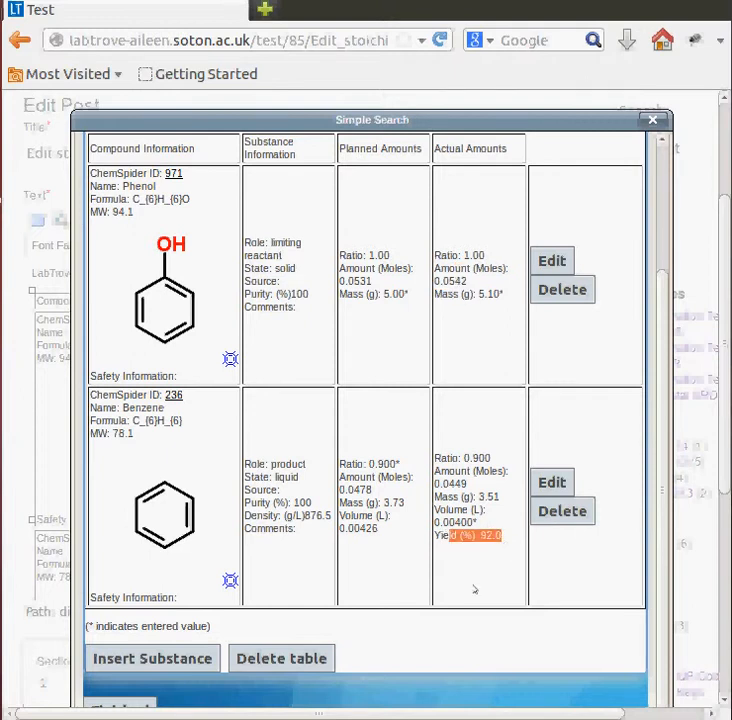
scroll(474, 590, "down", 1)
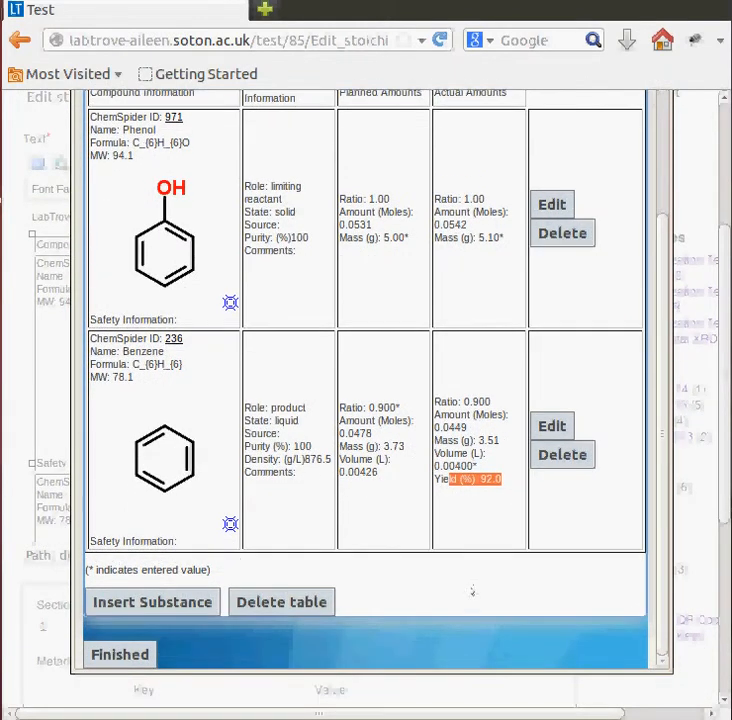
scroll(466, 594, "up", 1)
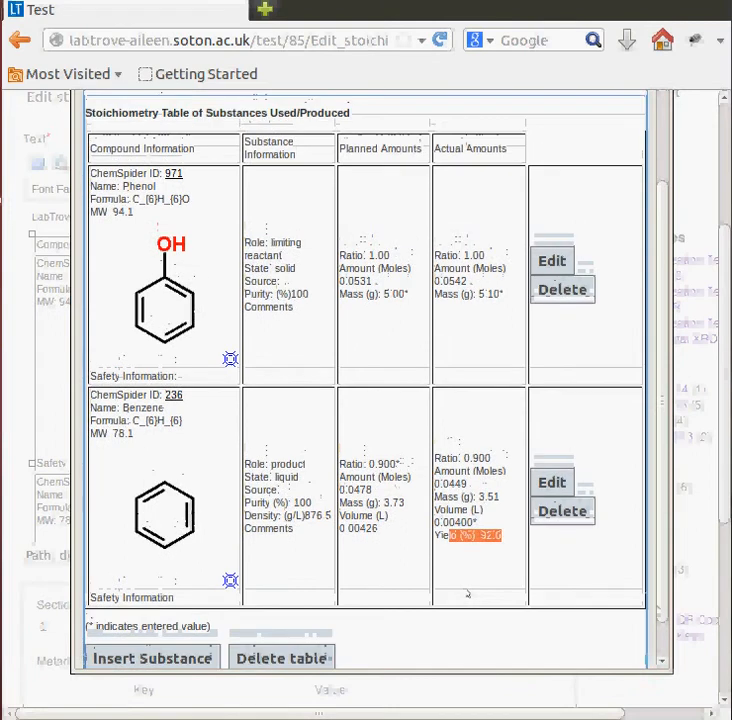
- Finish editing the stoichiometry table and update it in the notebook post
scroll(407, 535, "down", 1)
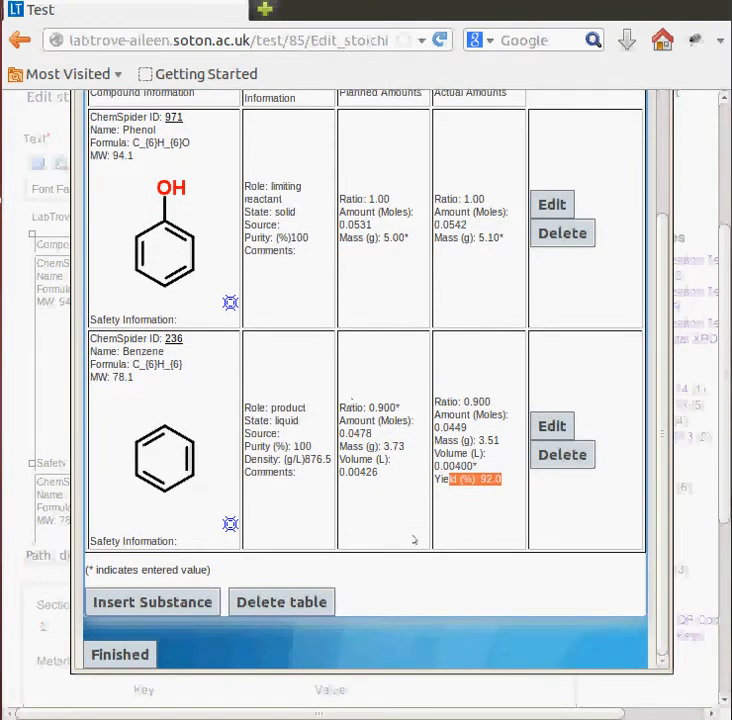
scroll(414, 540, "down", 1)
left_click(119, 600)
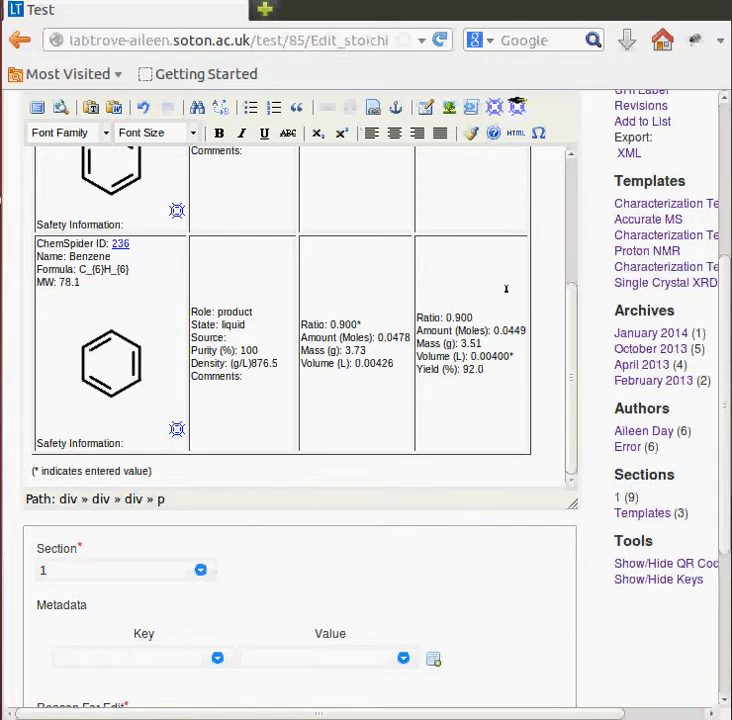
- Examine the actual amounts of phenol and benzene in the post's updated table and the publishing options below it
scroll(508, 298, "up", 3)
scroll(508, 298, "up", 4)
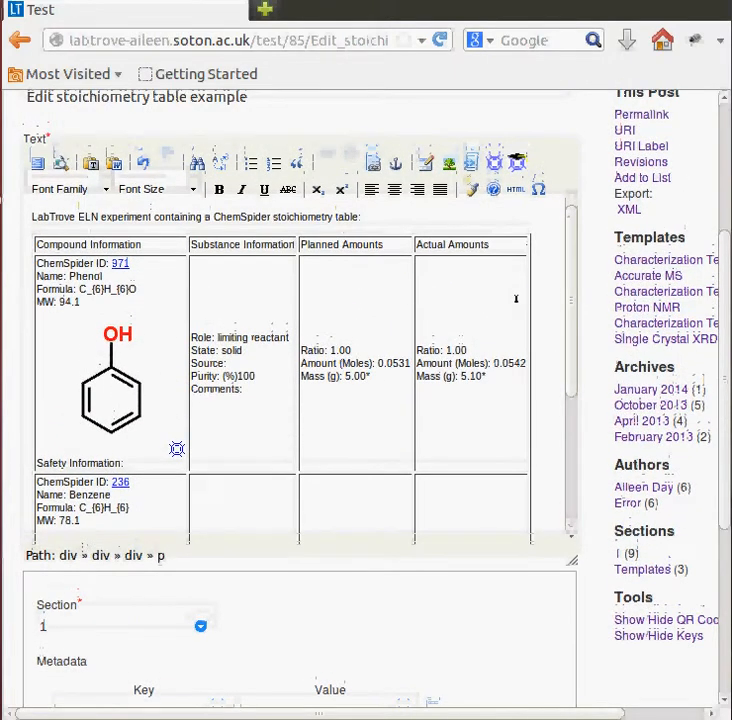
scroll(516, 298, "down", 3)
scroll(570, 340, "down", 2)
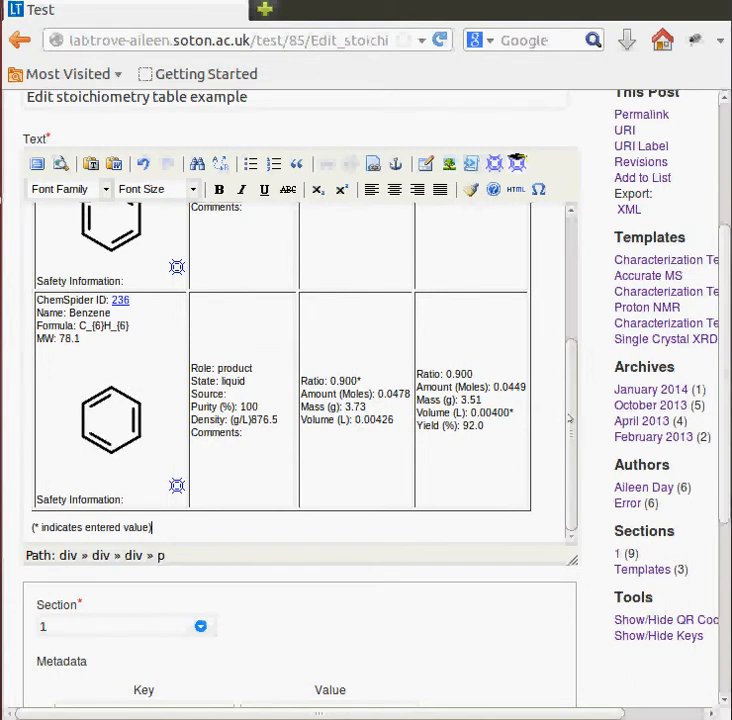
scroll(567, 420, "down", 4)
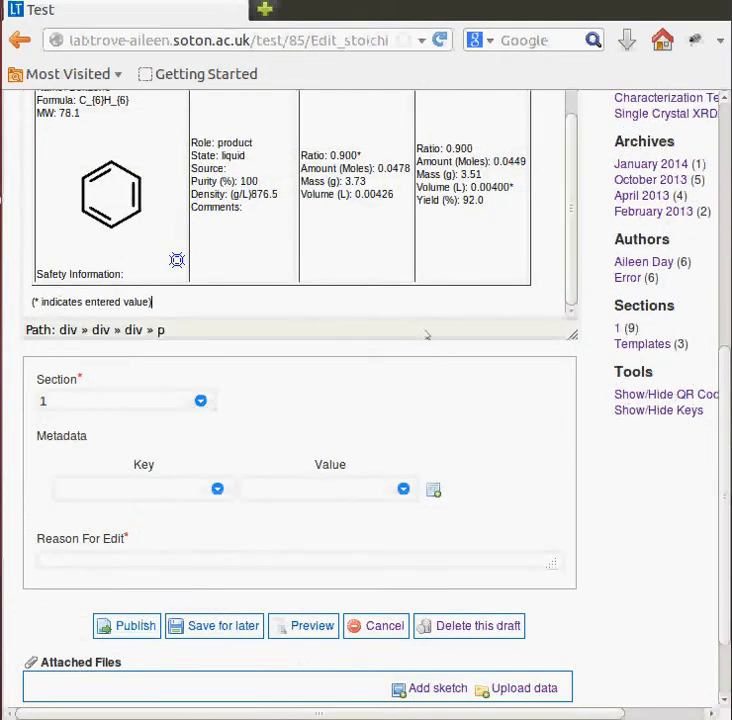
scroll(436, 333, "up", 8)
scroll(436, 333, "up", 2)
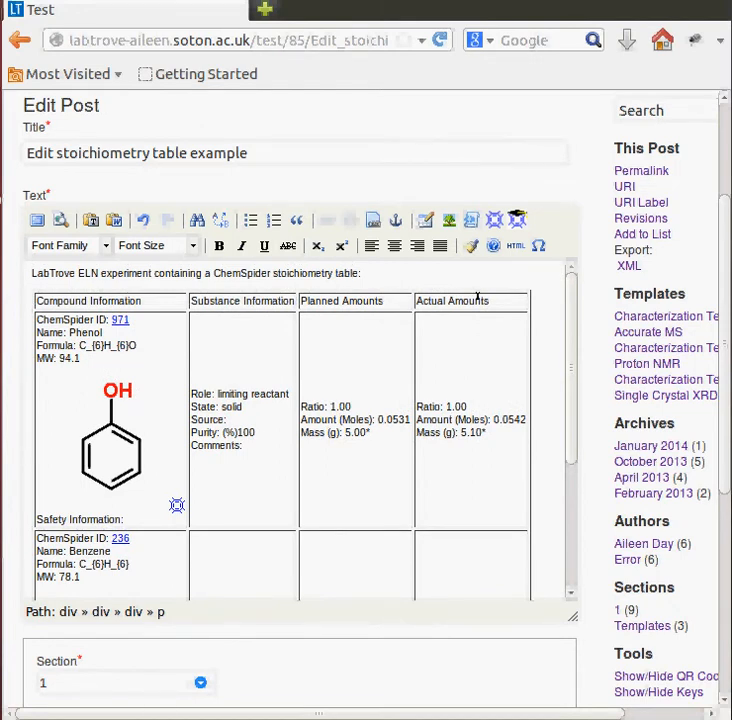
scroll(477, 297, "up", 2)
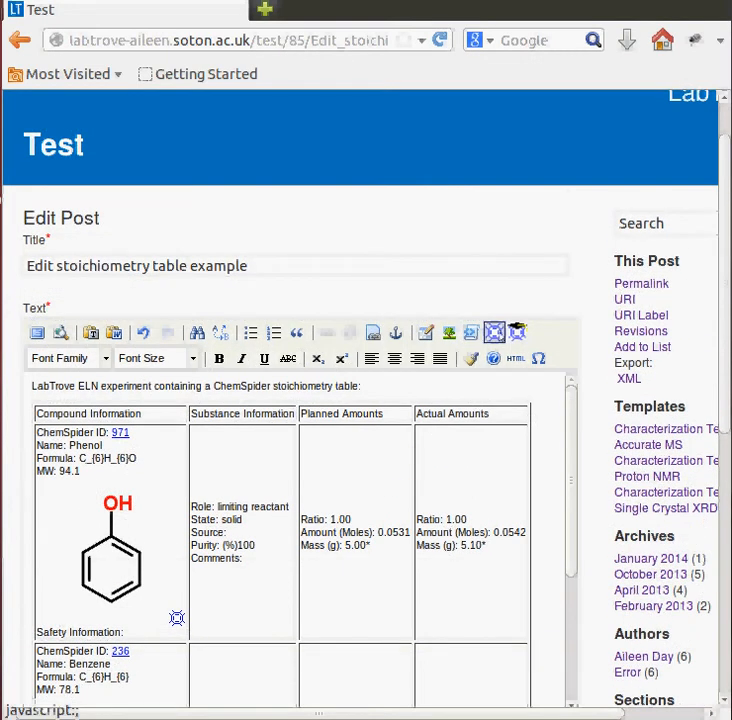